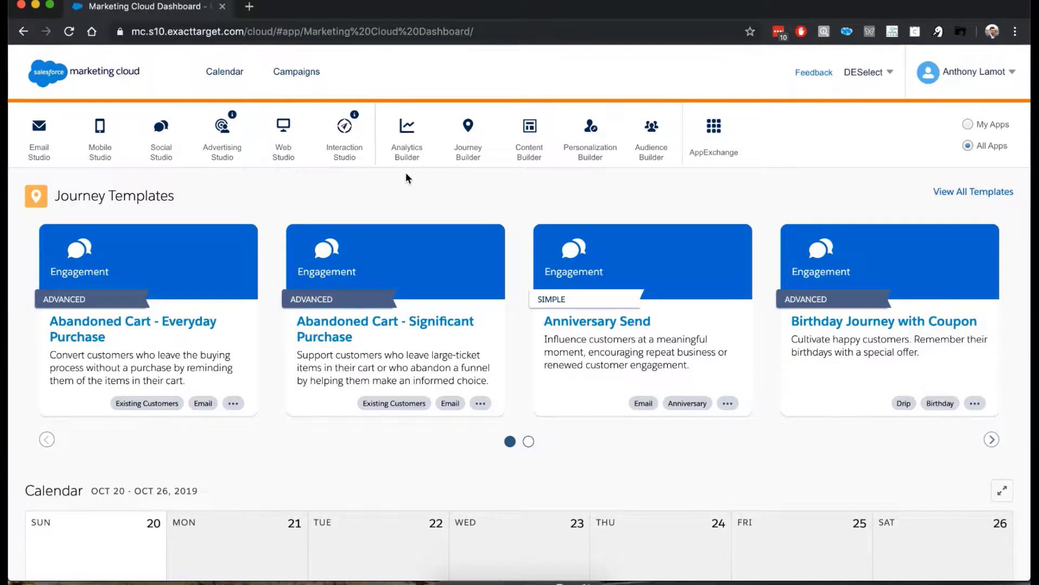
Go to Email Studio's Email app and list Subscribers > Data Extensions (15 items)
mouse_move(86, 136)
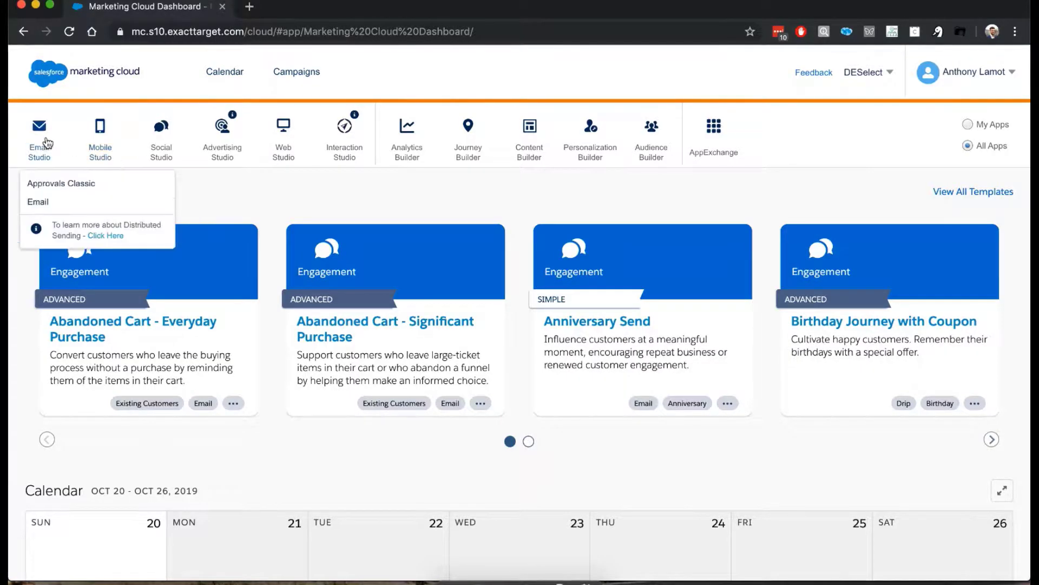
left_click(47, 204)
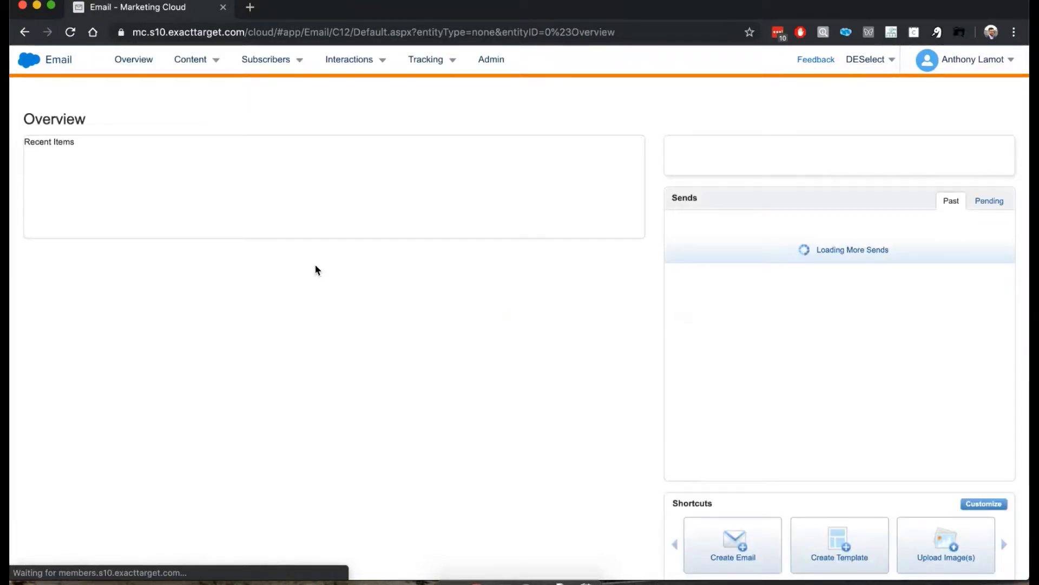
mouse_move(285, 67)
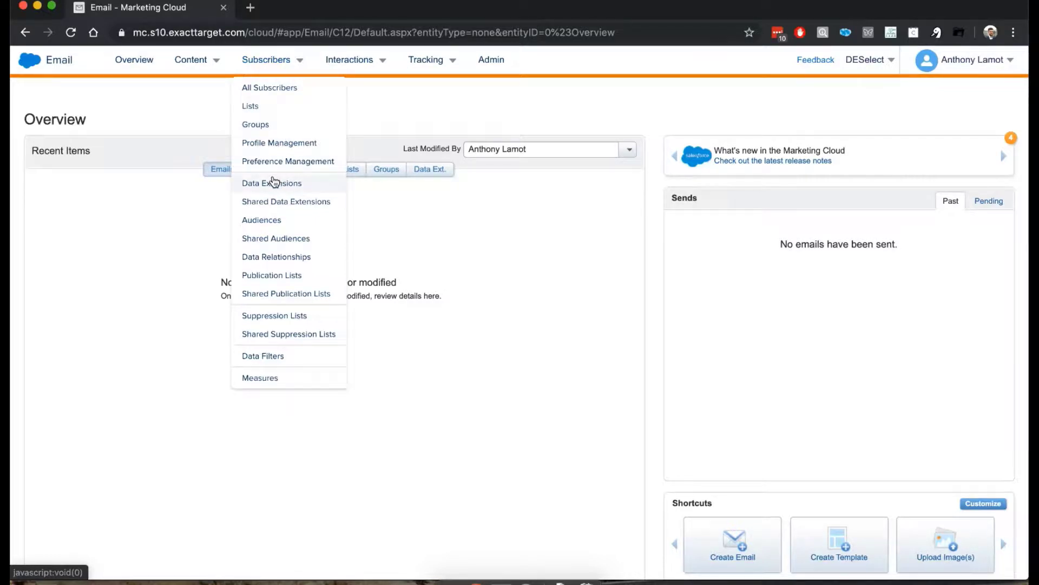
left_click(273, 182)
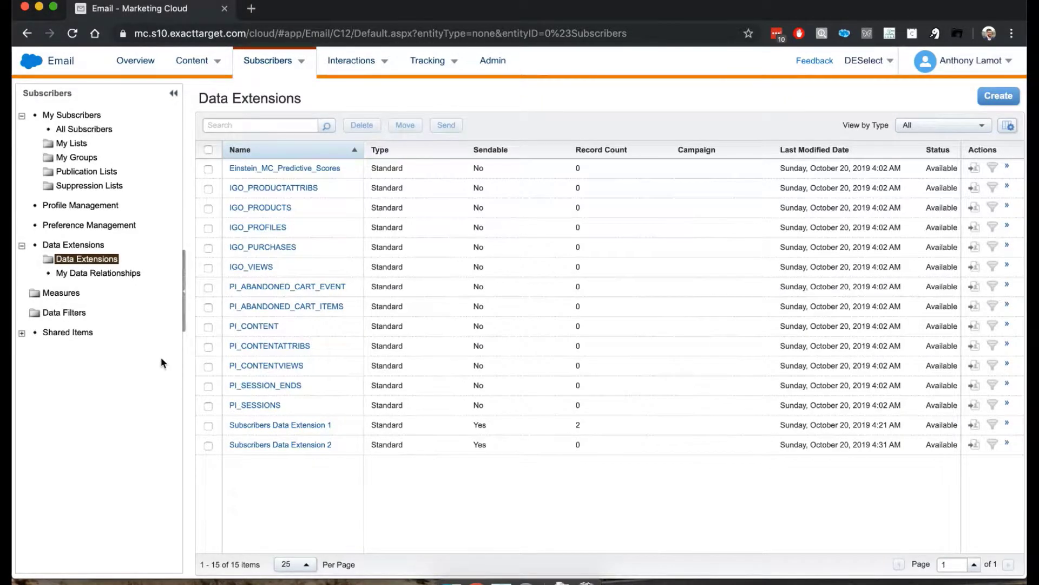
Add a new folder named 'Subscribers' under the Data Extensions folder
right_click(92, 264)
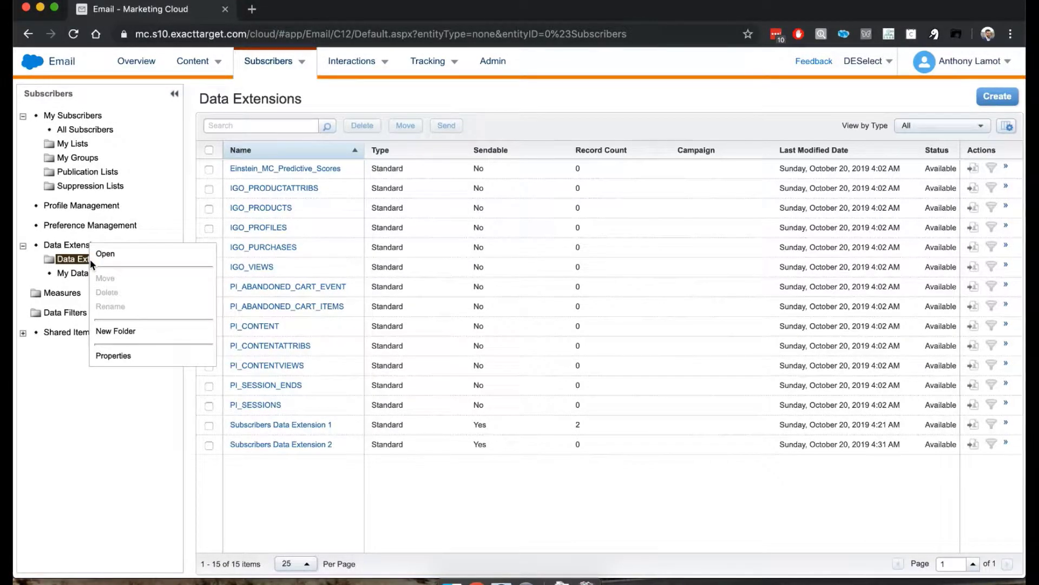
left_click(139, 331)
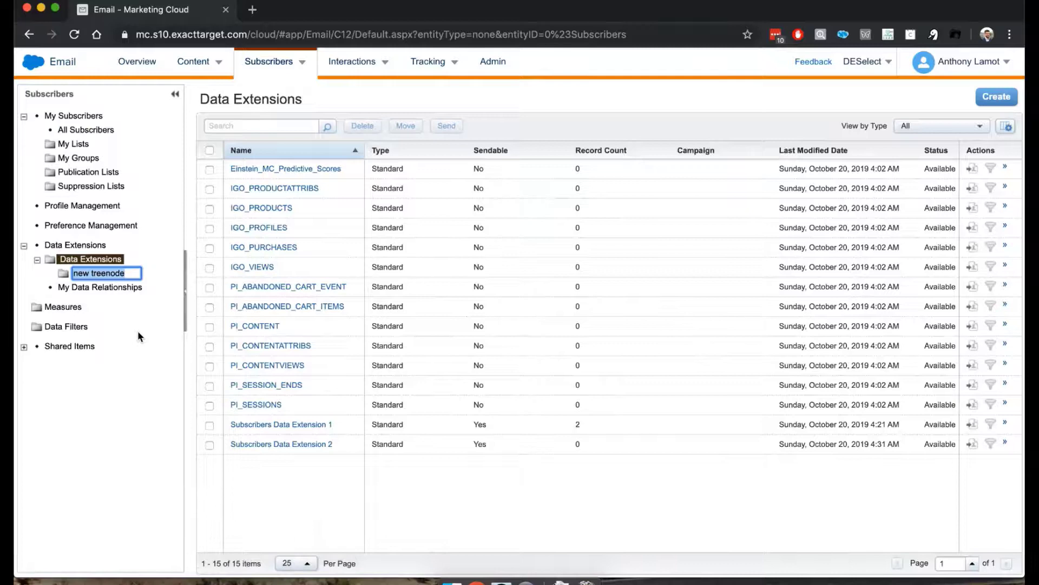
type("Sub")
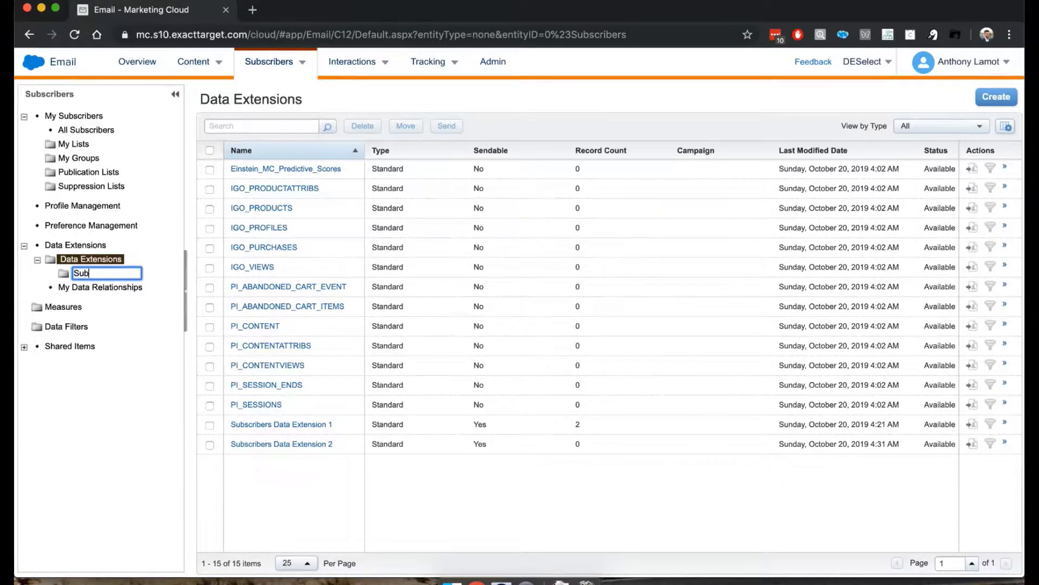
type("scribers")
key("Return")
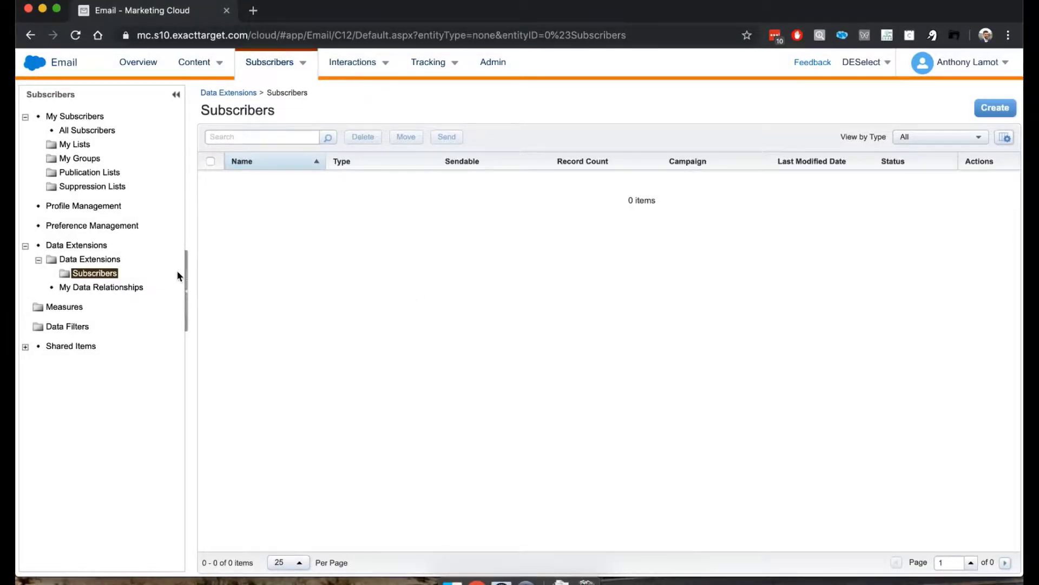
Select Subscribers Data Extension 1 and 2 and move them into Data Extensions > Subscribers
left_click(106, 261)
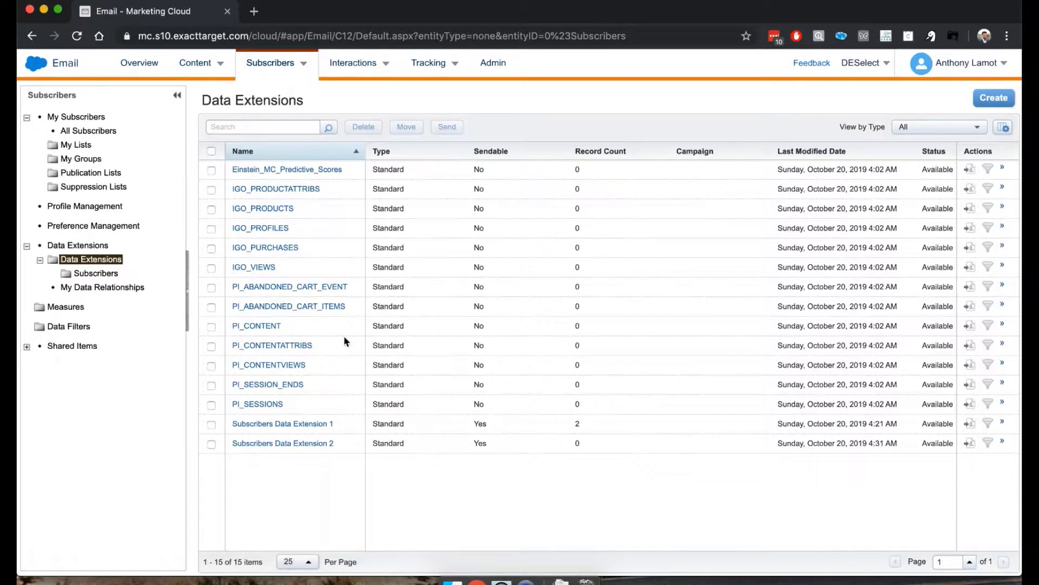
left_click(212, 426)
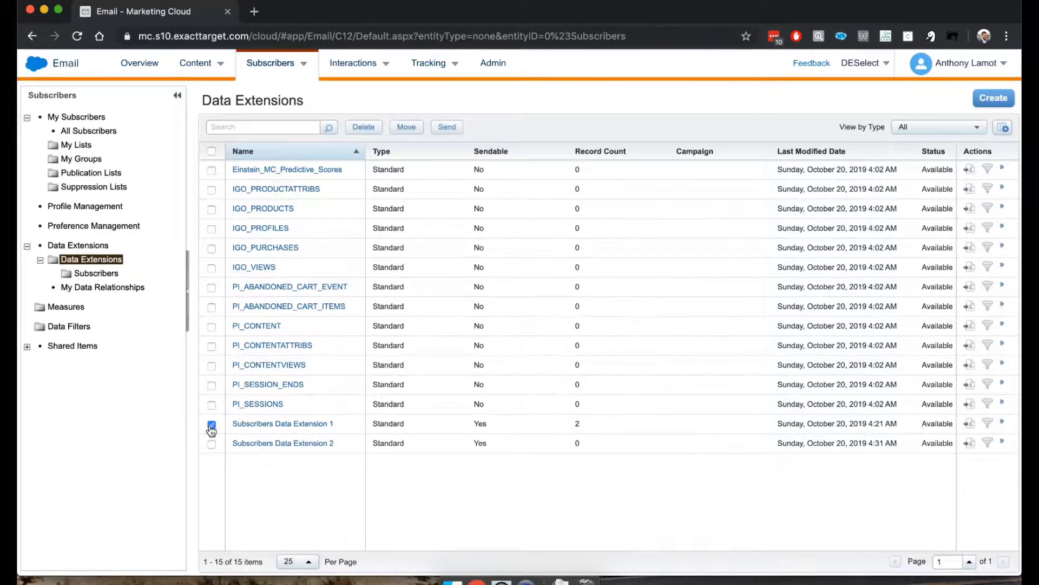
left_click(212, 445)
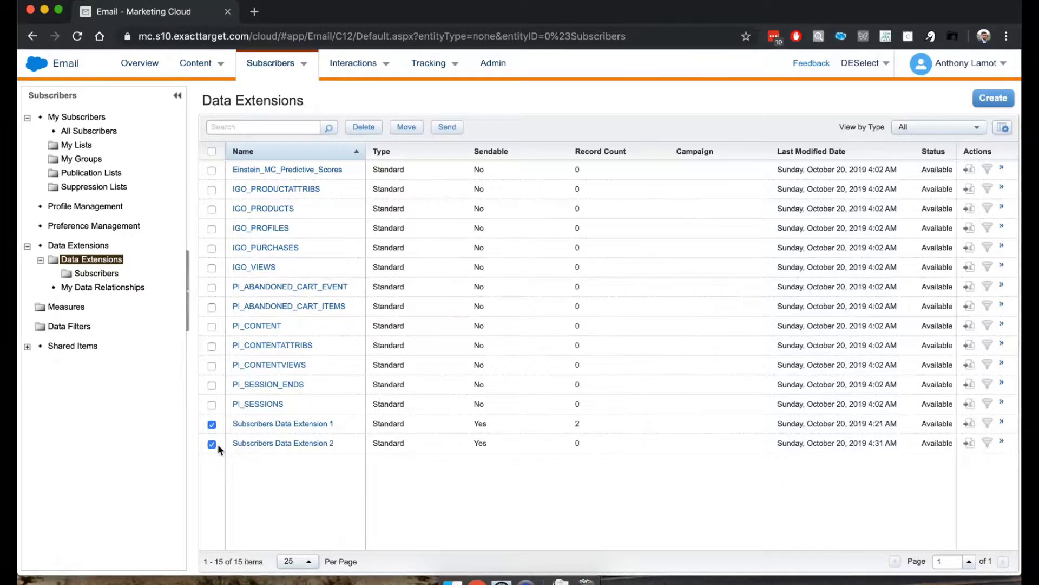
left_click(406, 128)
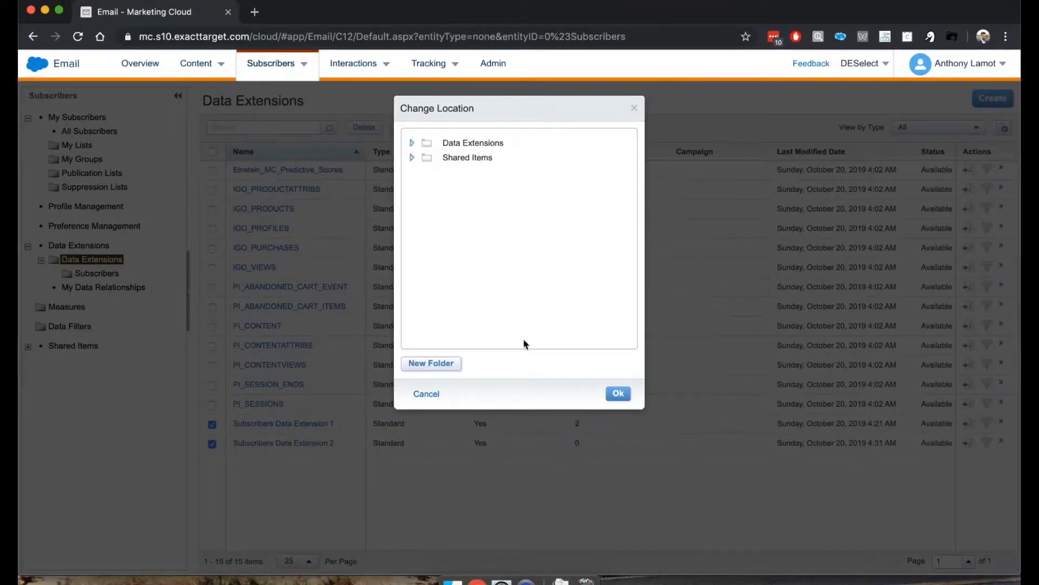
left_click(412, 142)
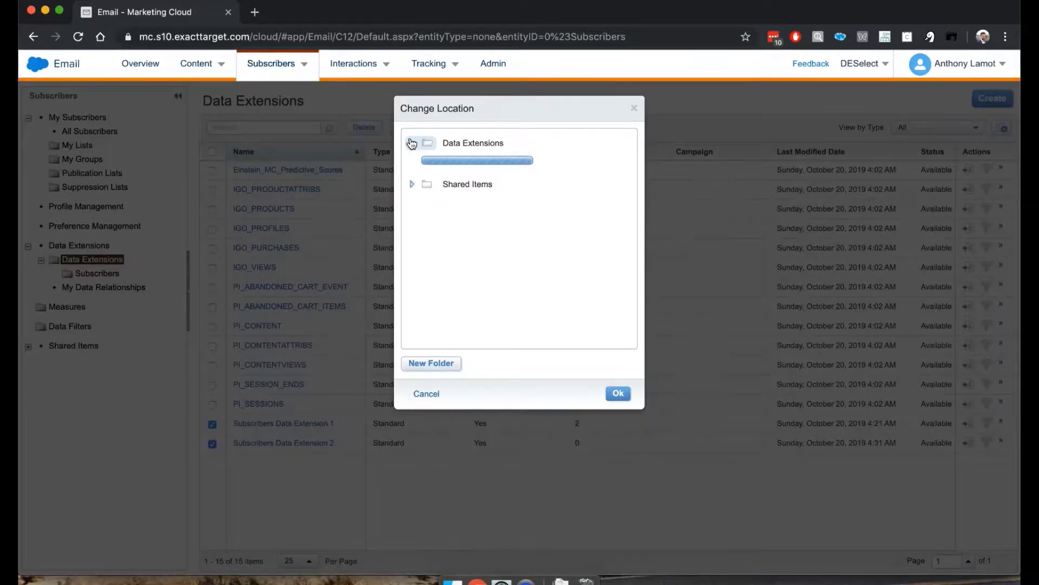
left_click(476, 160)
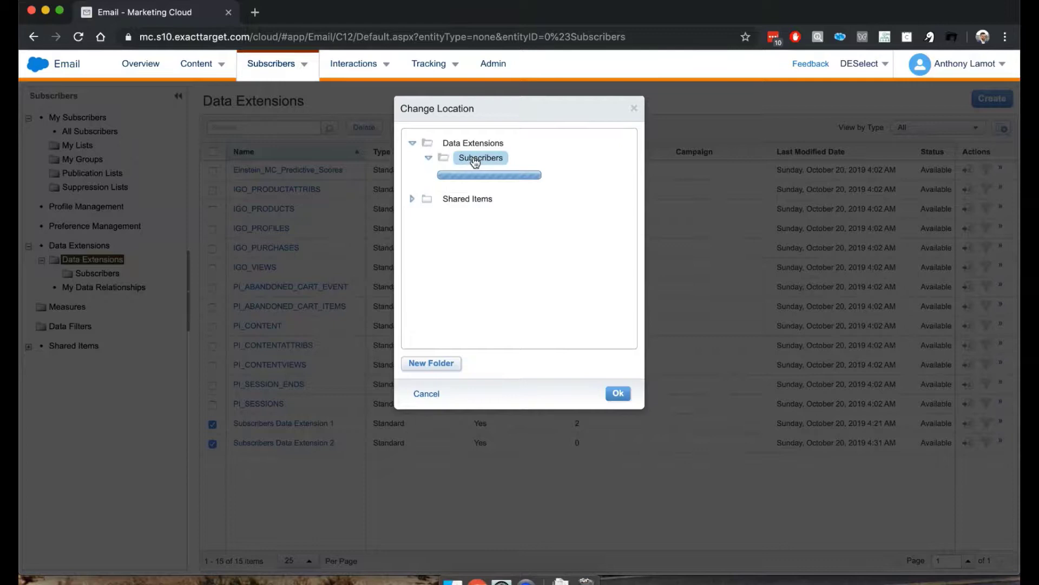
left_click(618, 393)
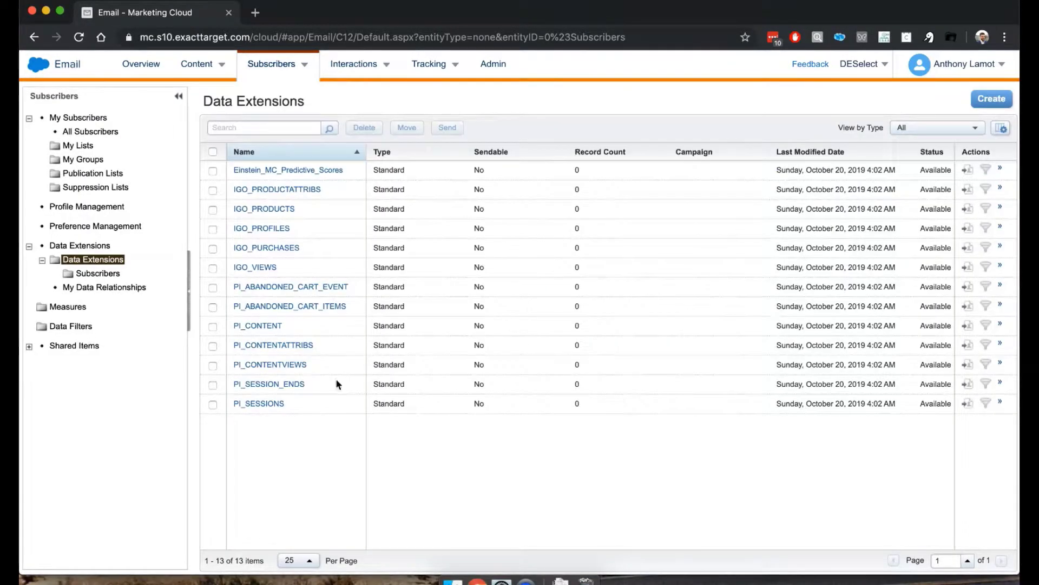
Show the Subscribers folder, listing Subscribers Data Extension 1 (2 records) and 2 (0 records)
left_click(111, 277)
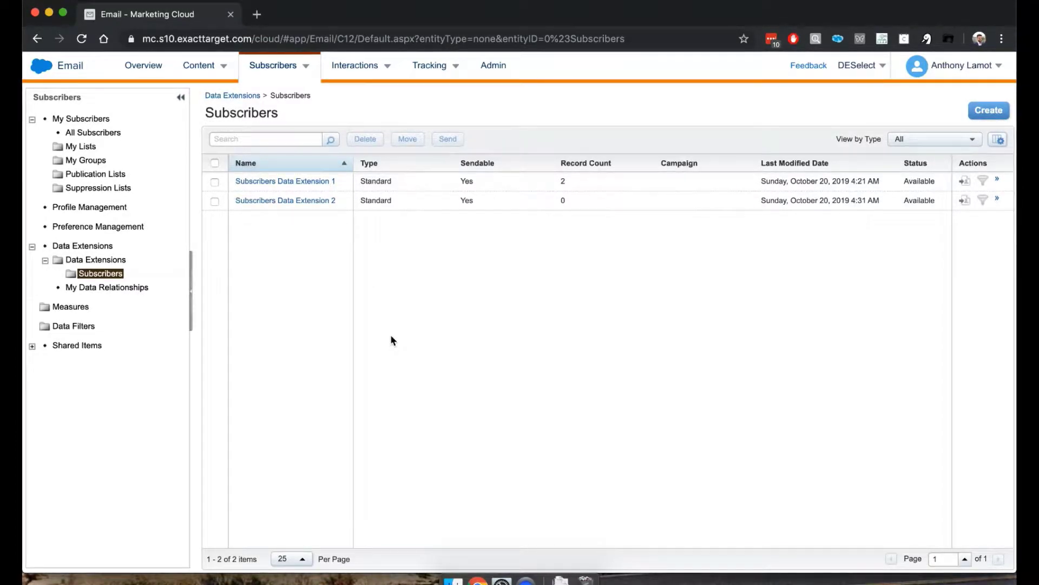
Launch Microsoft Word from the app search and create a Blank Document
key("F4")
type("word")
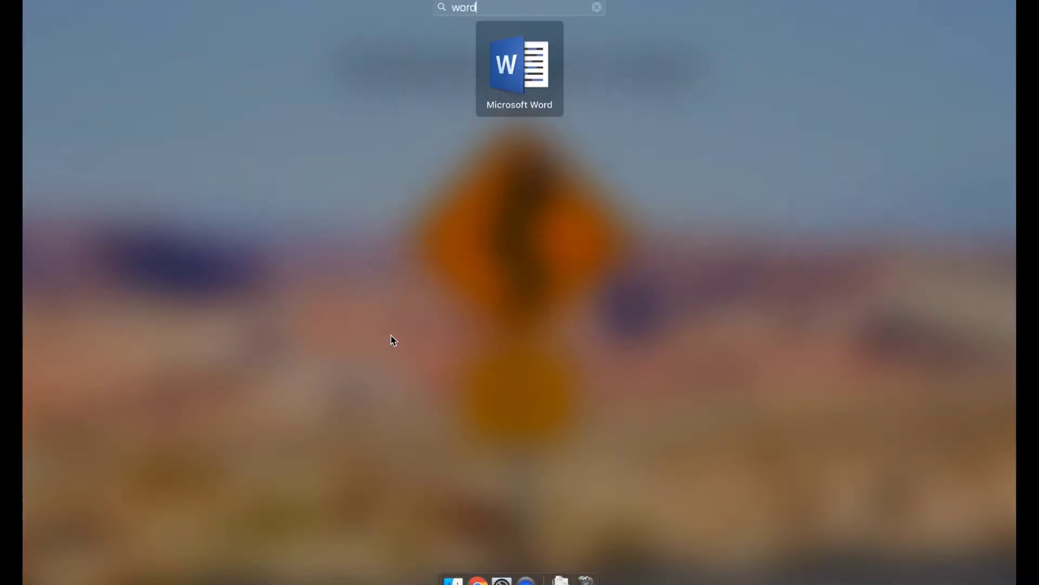
key("Return")
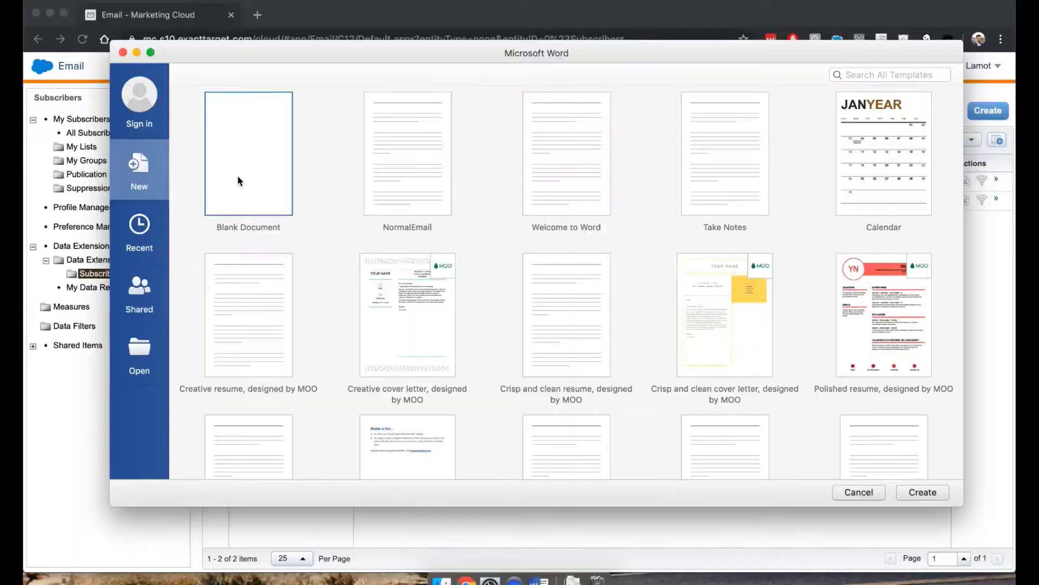
double_click(238, 180)
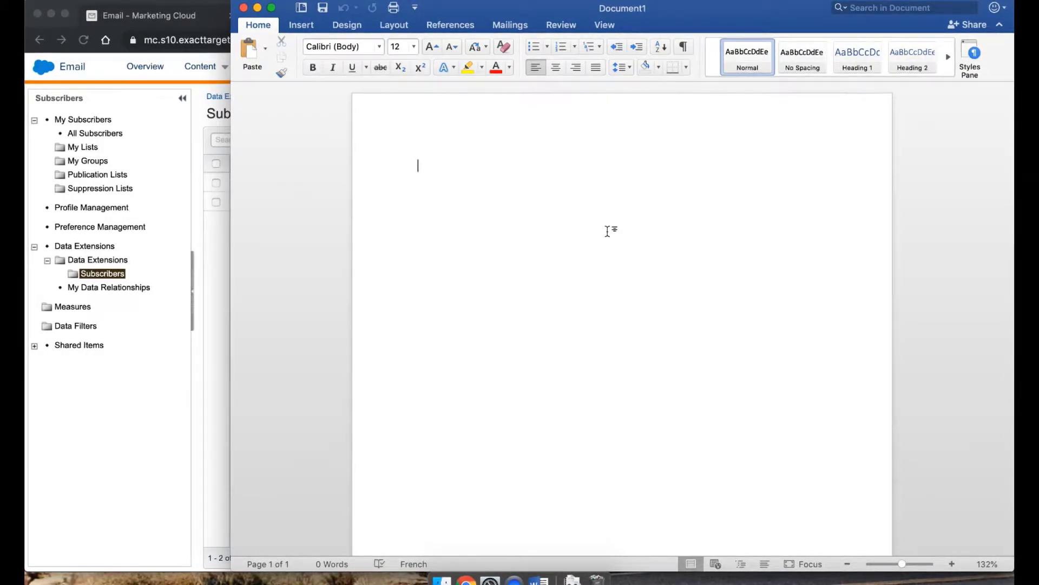
Type a 'Region :' heading and start a bulleted list with US-W, US-E and BE
type("Region :")
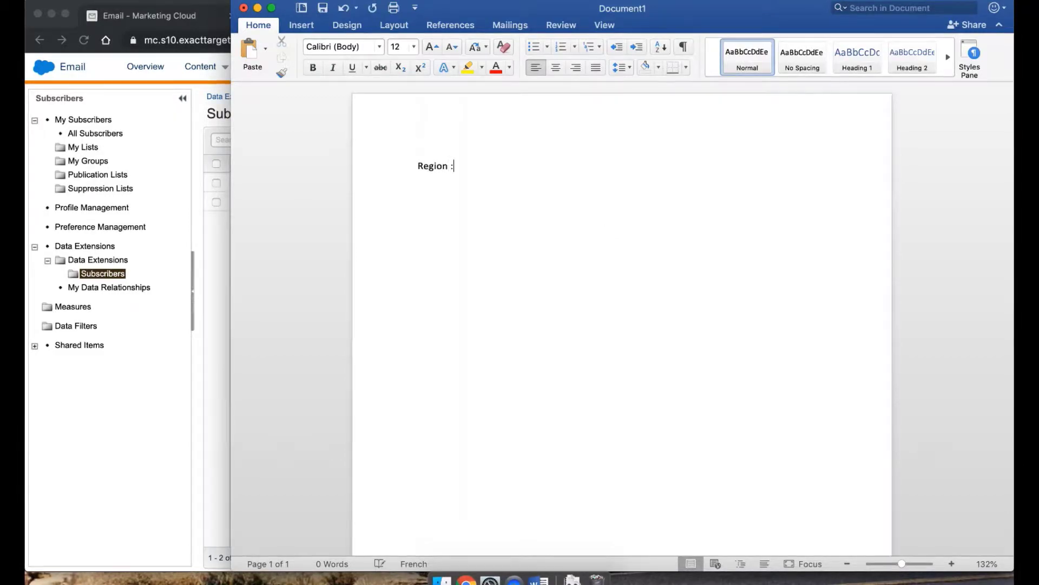
key("Return")
left_click(534, 47)
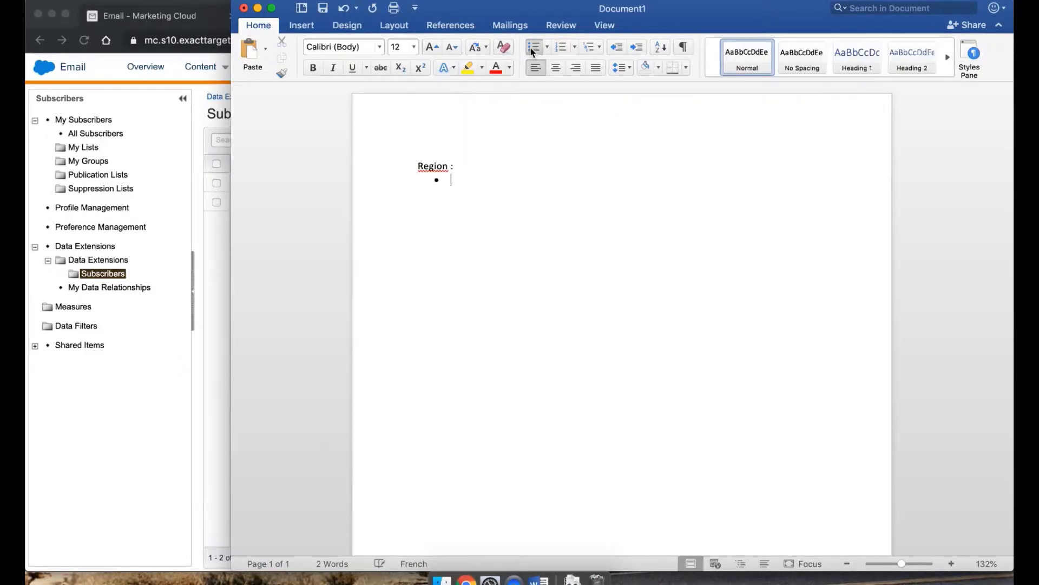
type("US-W")
key("Return")
type("US")
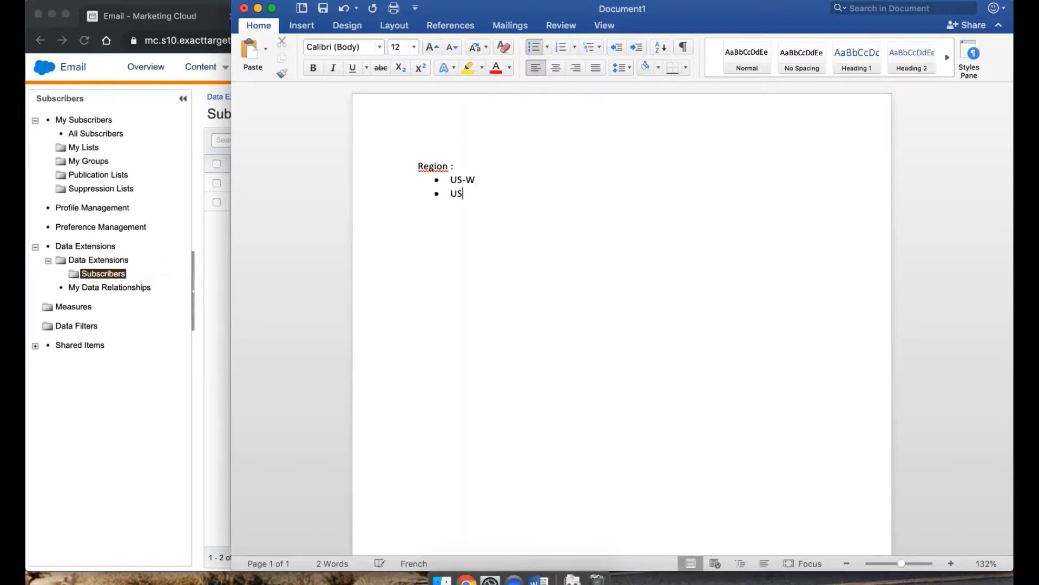
type("-E")
key("Return")
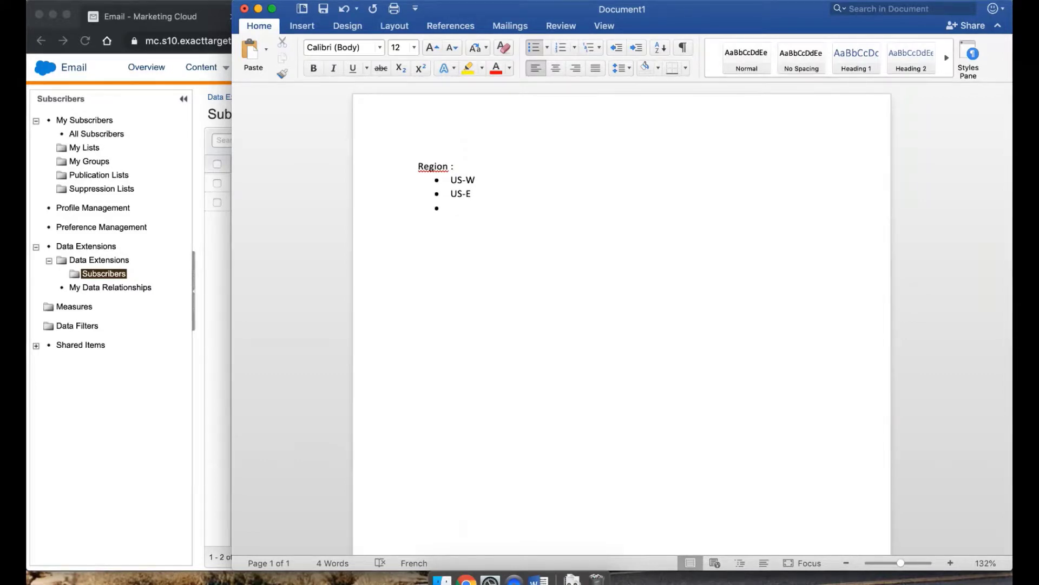
type("BE")
key("Return")
Add NL, UK and SP bullets, then correct SP to ES
type("NL")
key("Return")
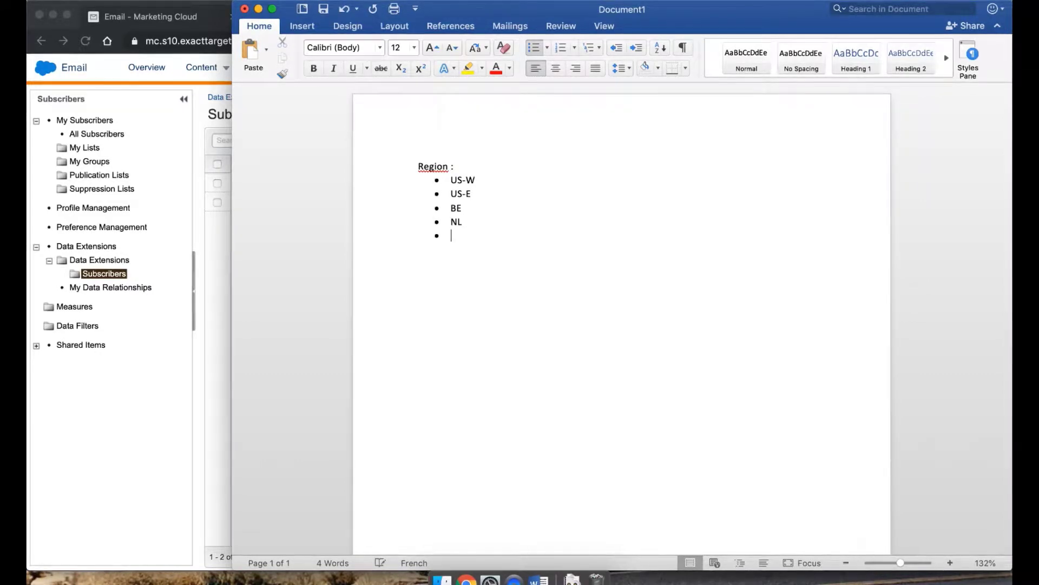
type("UK")
key("Return")
type("SP")
key("Return")
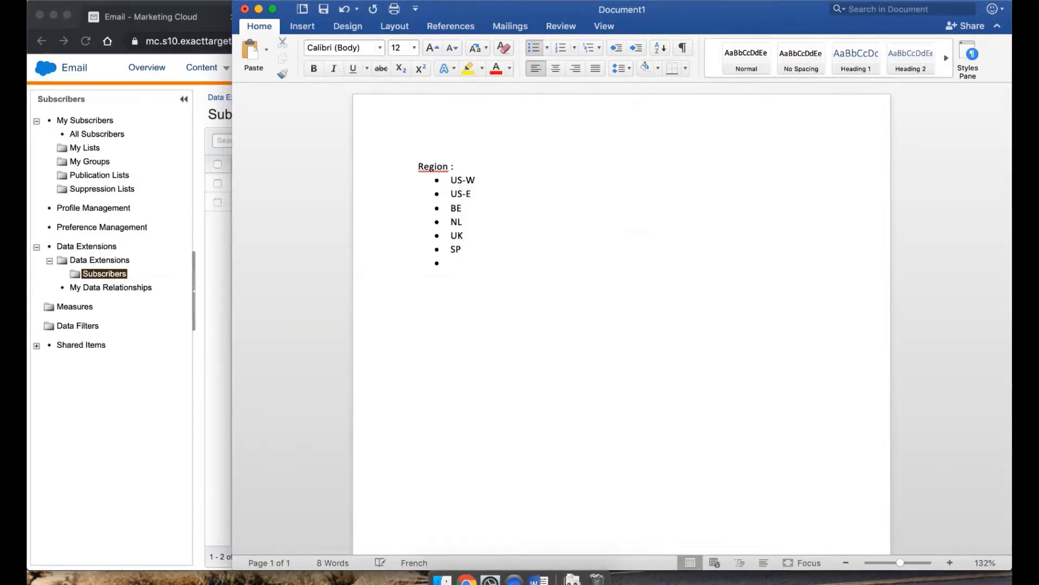
left_click(451, 249)
type("E")
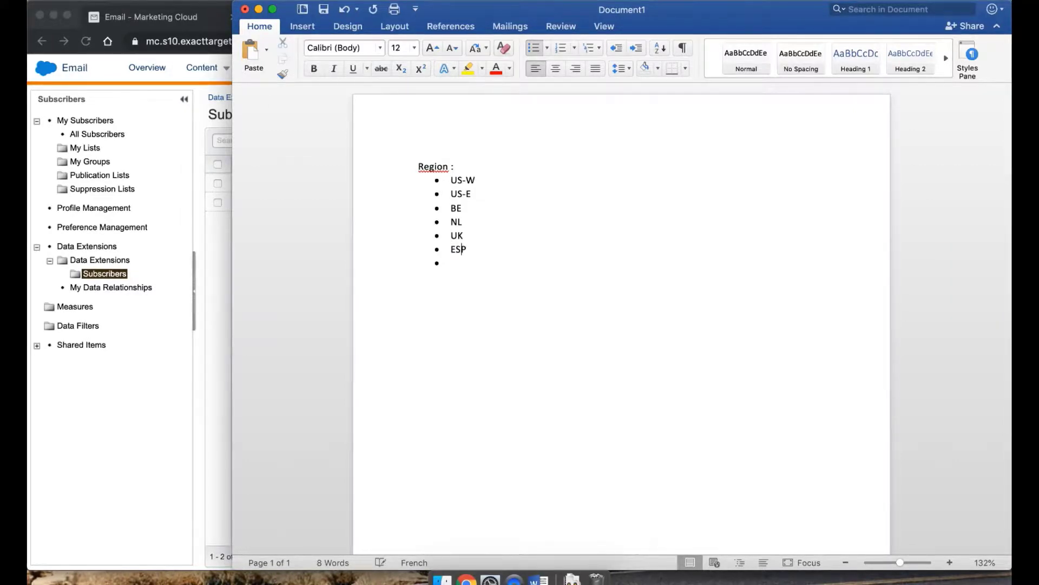
key("End")
key("BackSpace")
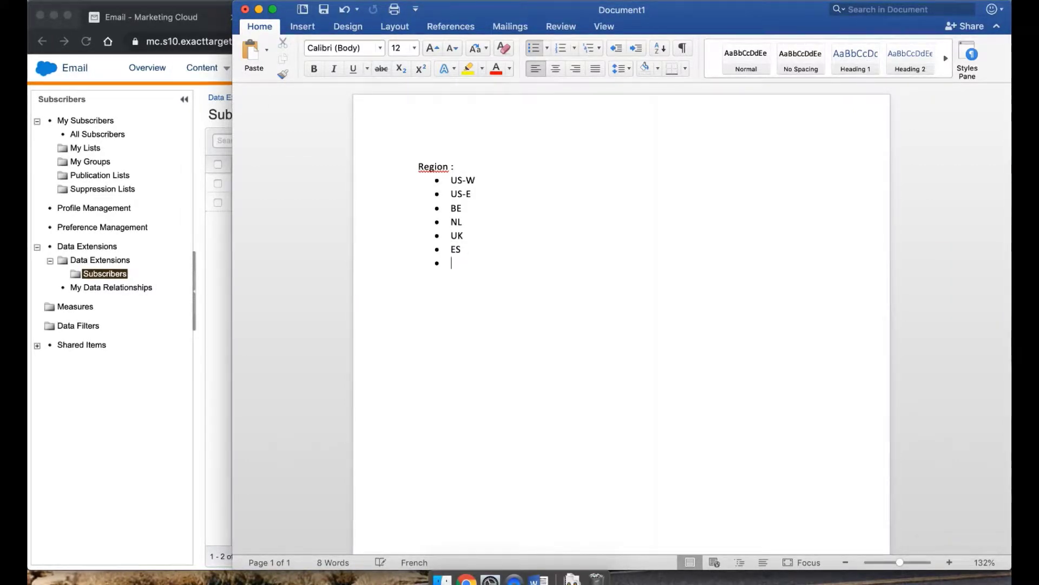
End the Region list with an ellipsis bullet and type a 'Business :' heading
type("...")
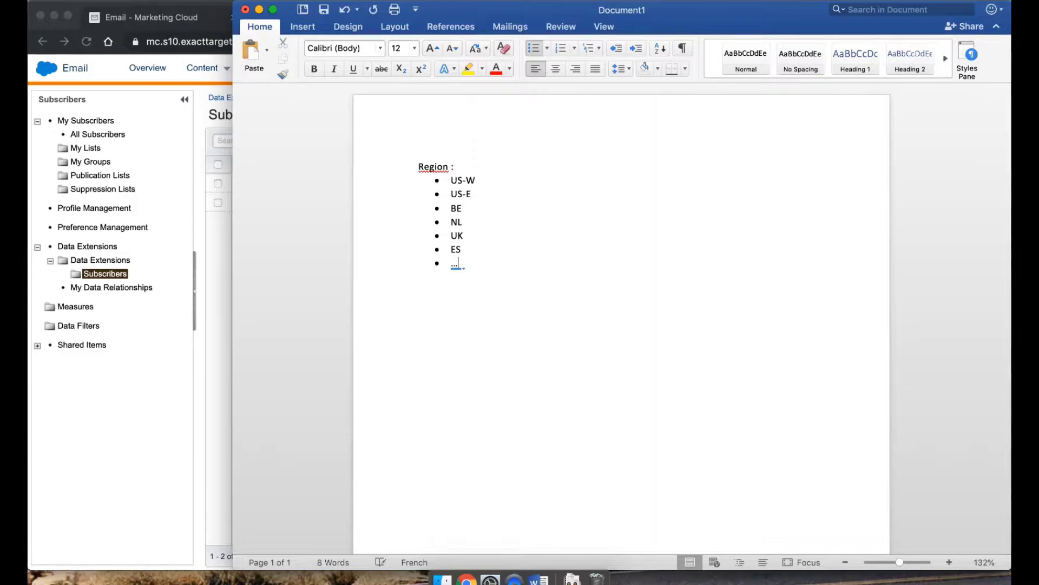
key("Return")
key("Return")
type("Bus")
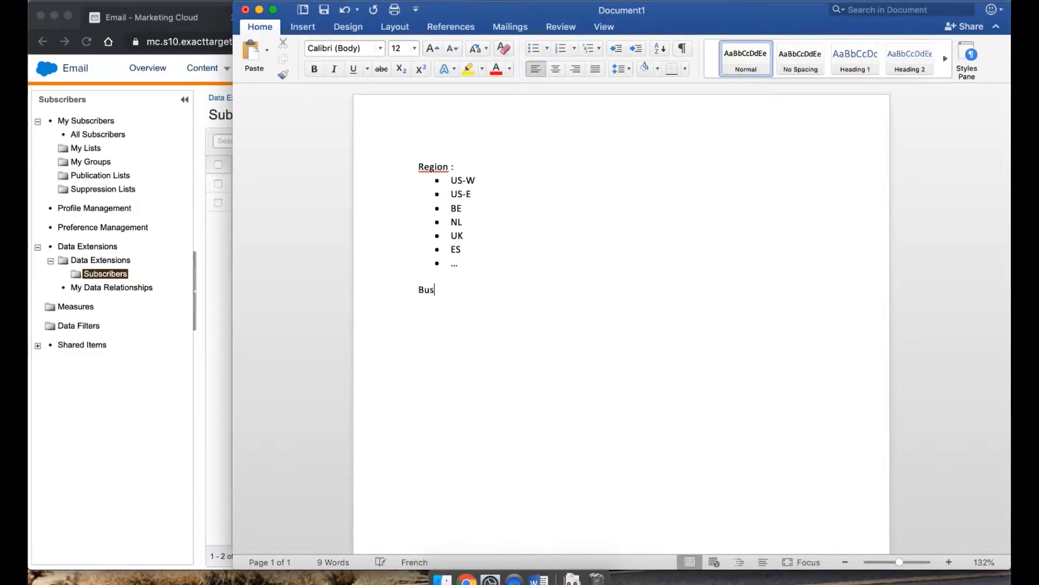
type("inss")
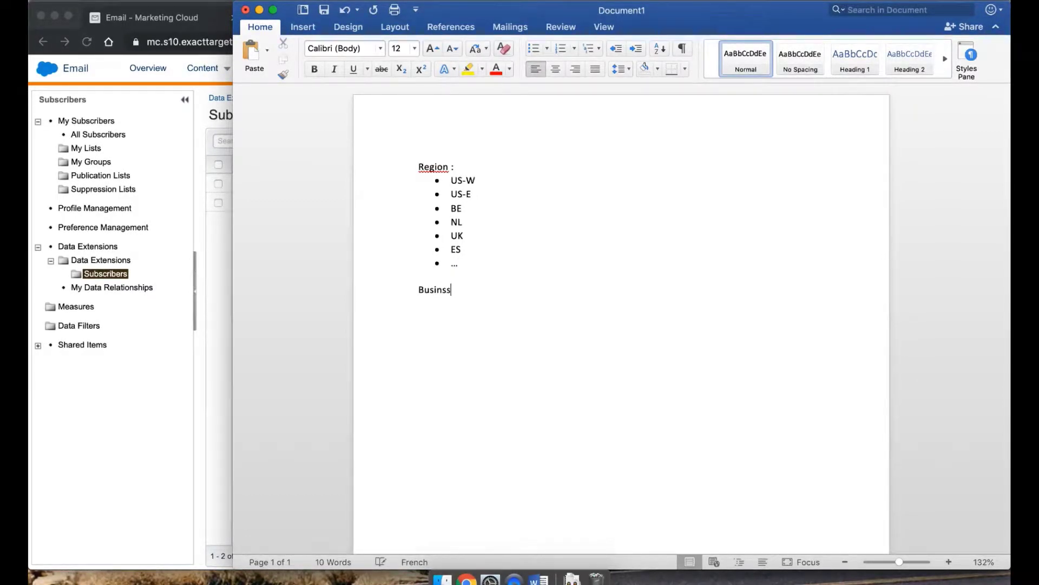
key("BackSpace")
key("BackSpace")
type("ness :")
key("Return")
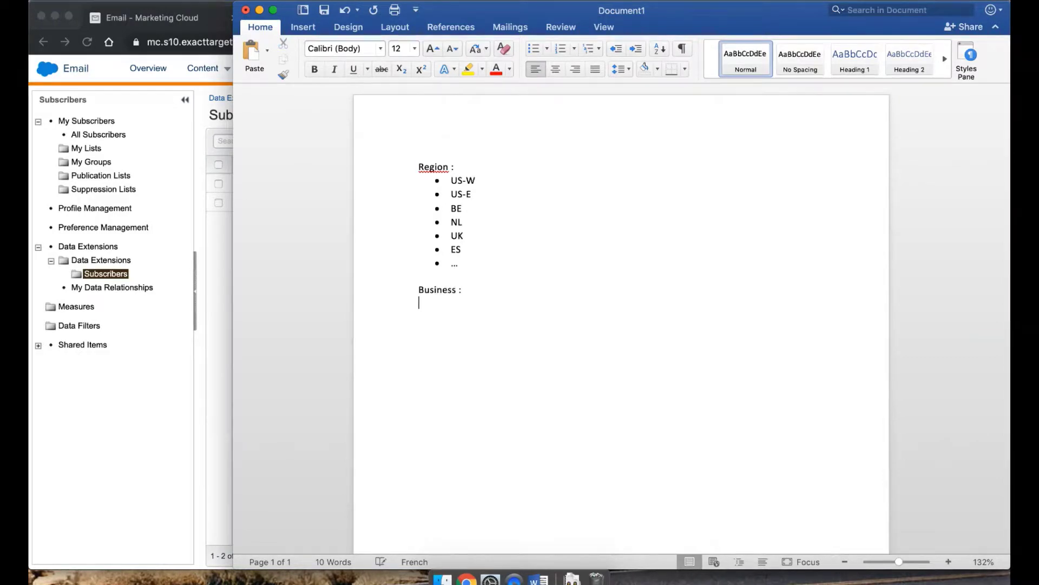
Add B2B and B2C as bullets under Business, then start a plain line below
left_click(534, 49)
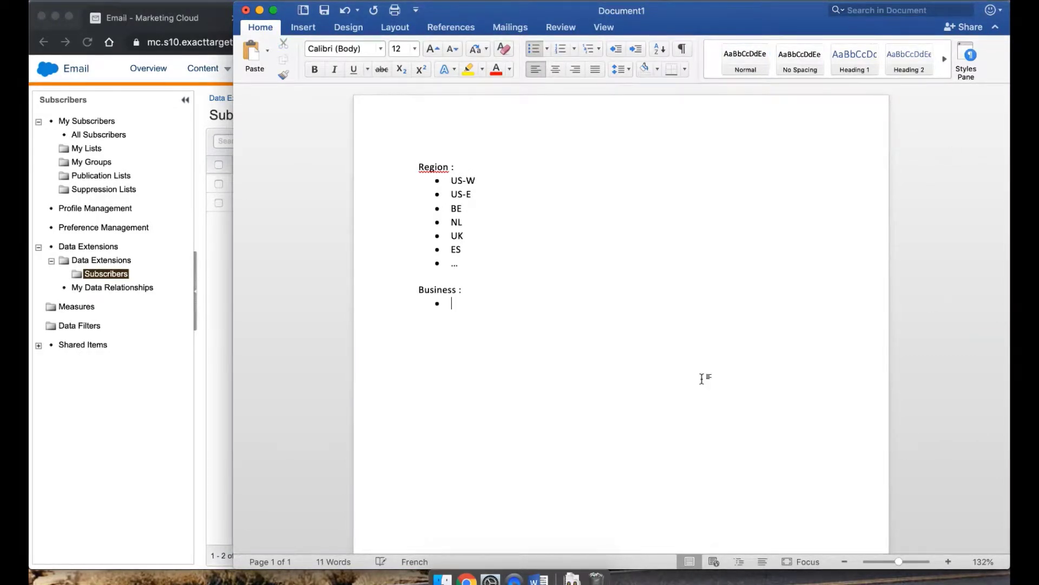
type("B2B")
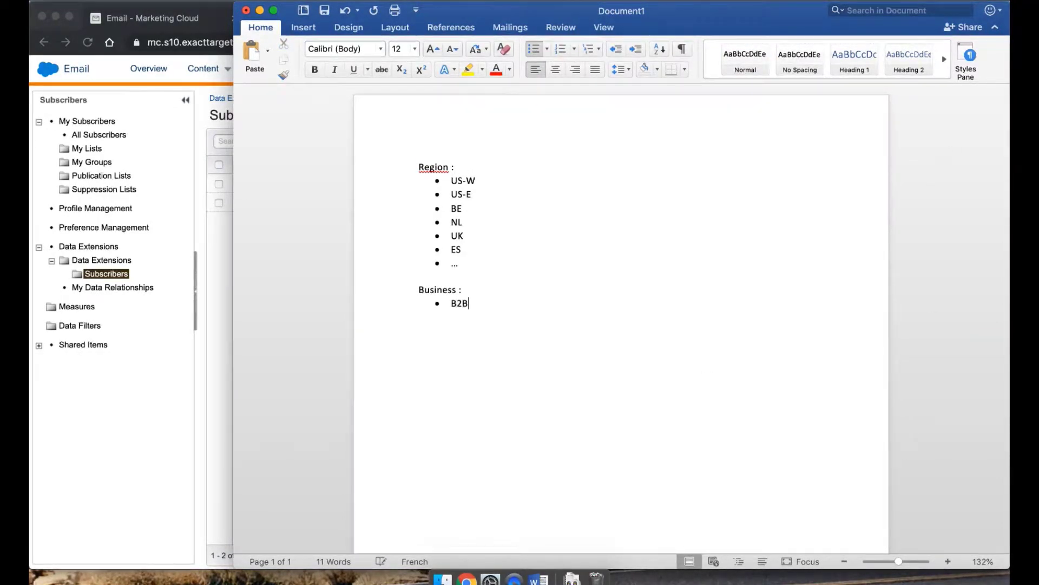
key("Return")
type("B2C")
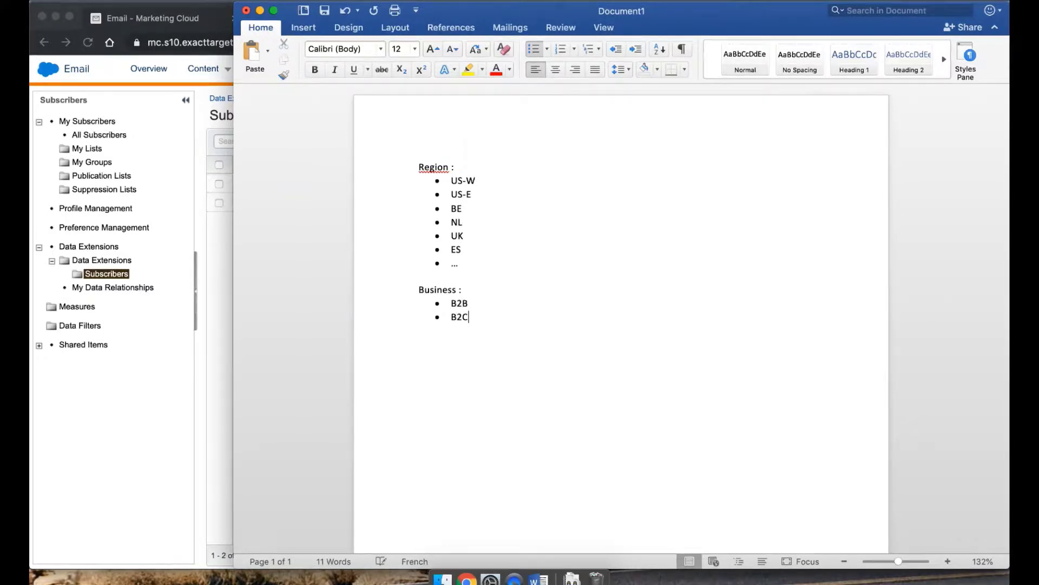
key("shift+Home")
key("shift+Up")
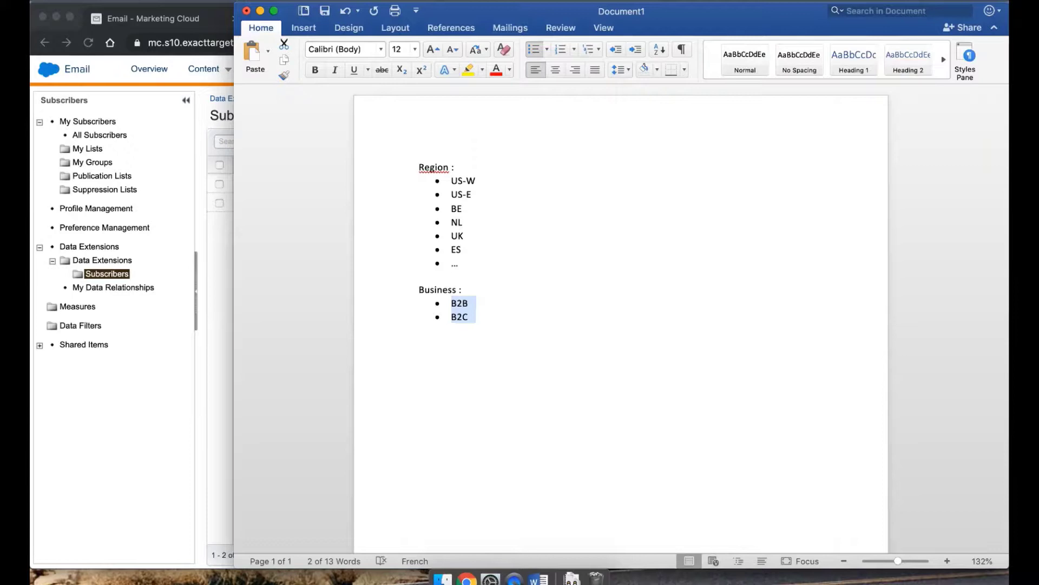
key("Right")
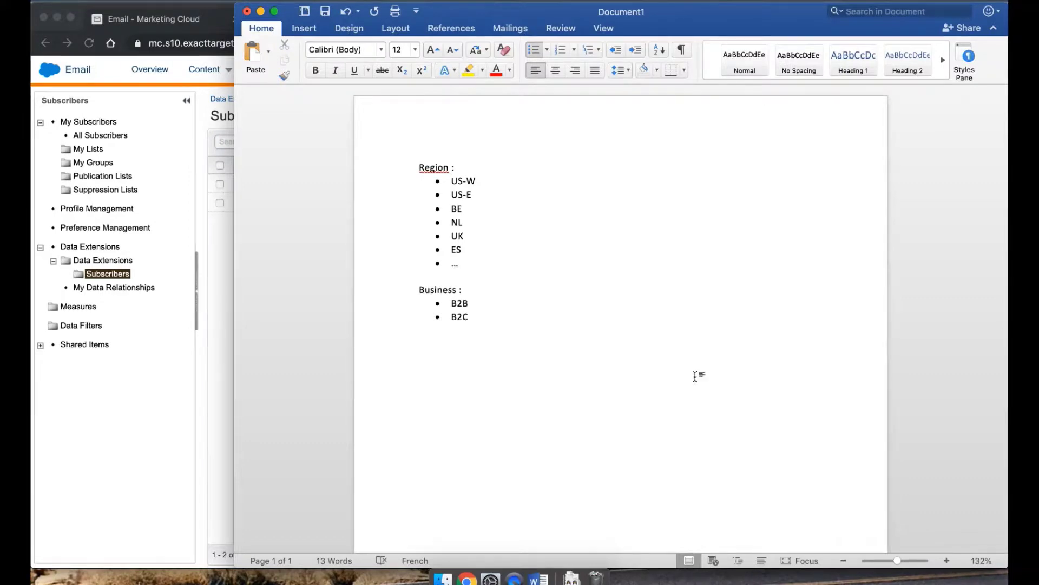
key("Return")
key("Return")
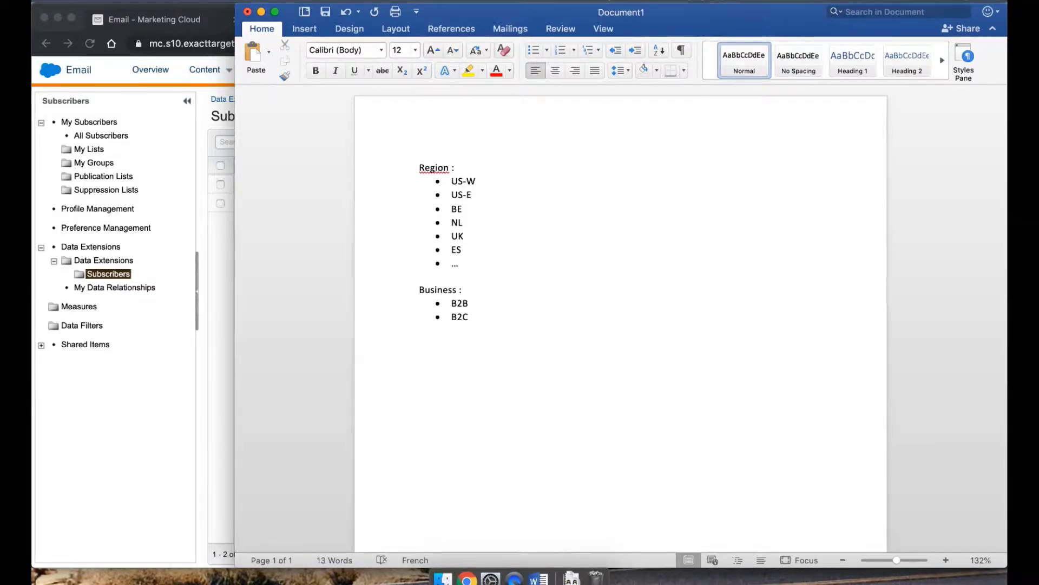
Write the pattern line 'Campaign : <date> <business> <region>' followed by an empty line
type("Camp")
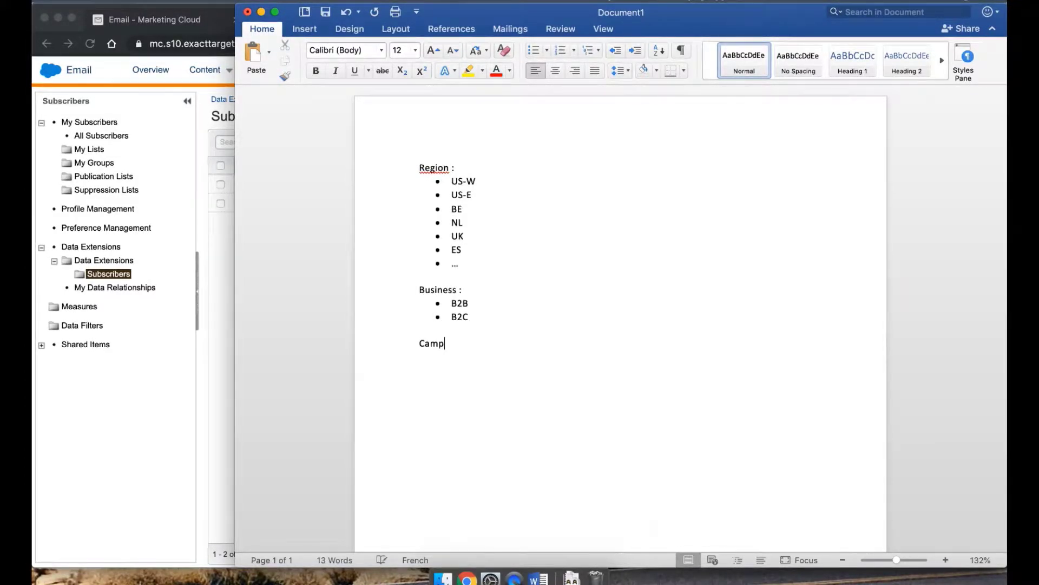
type("aign : ")
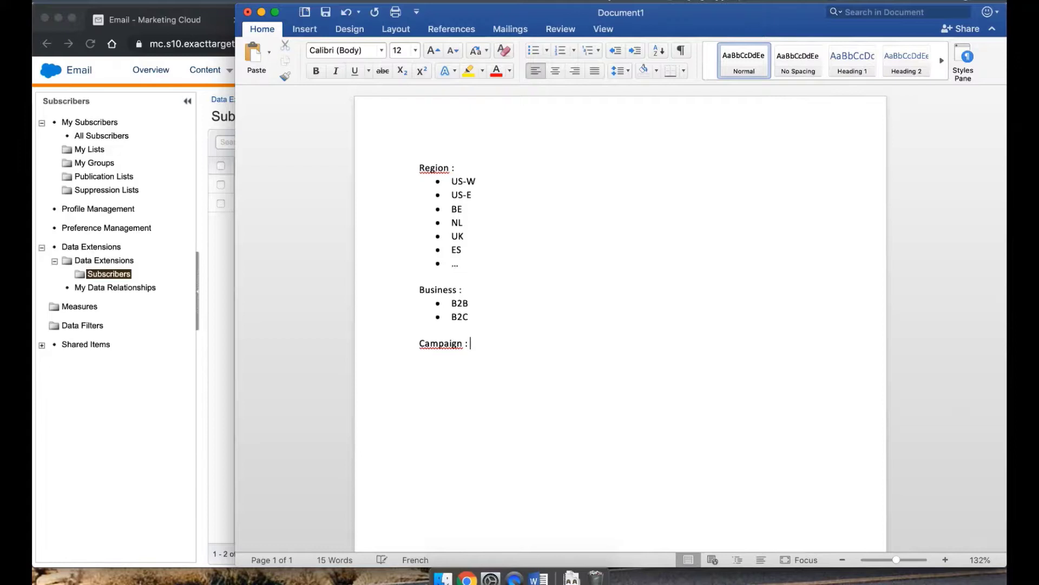
type("<data")
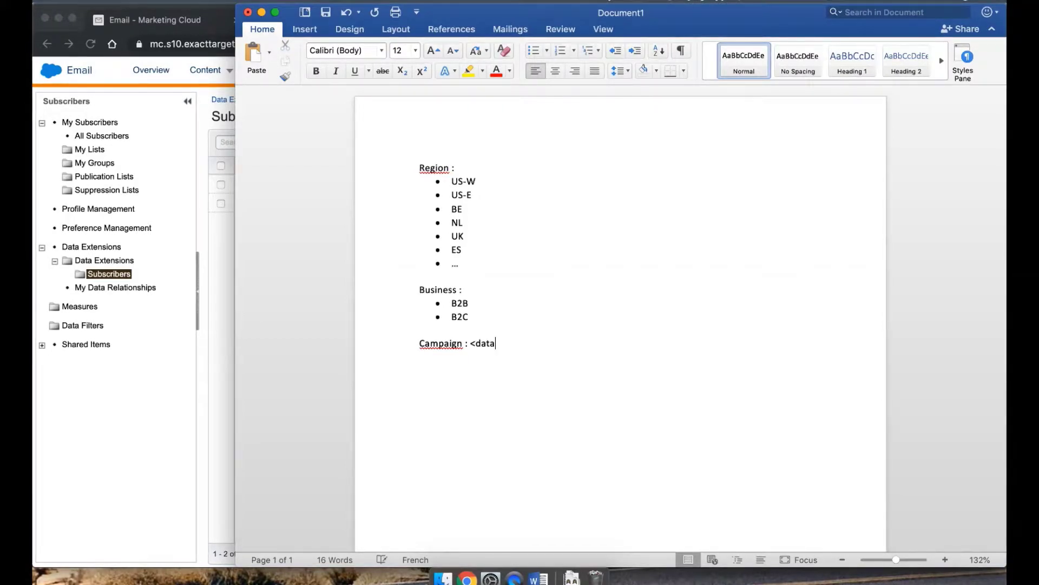
key("BackSpace")
type("e> ")
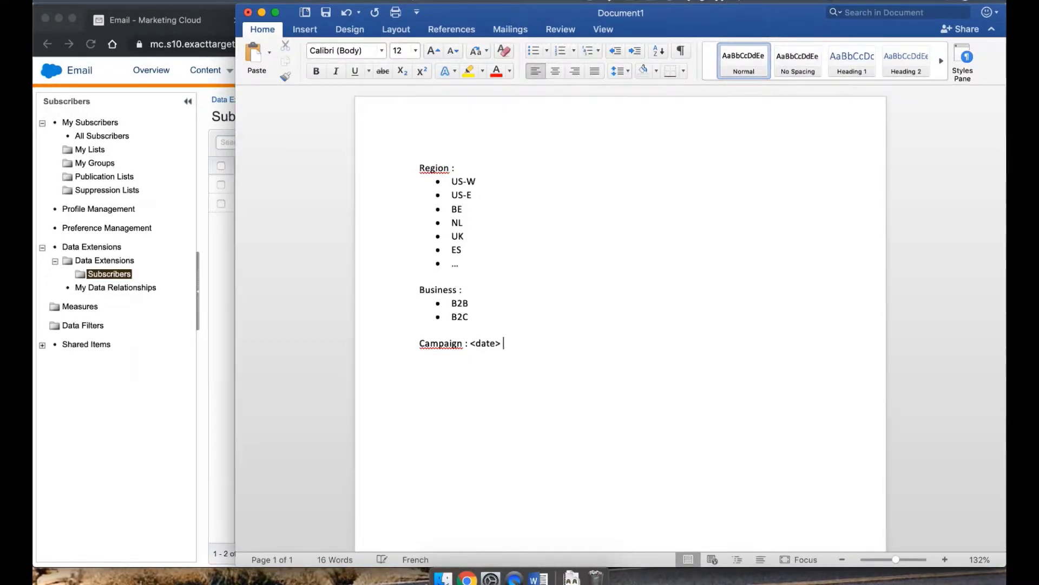
type("<busi")
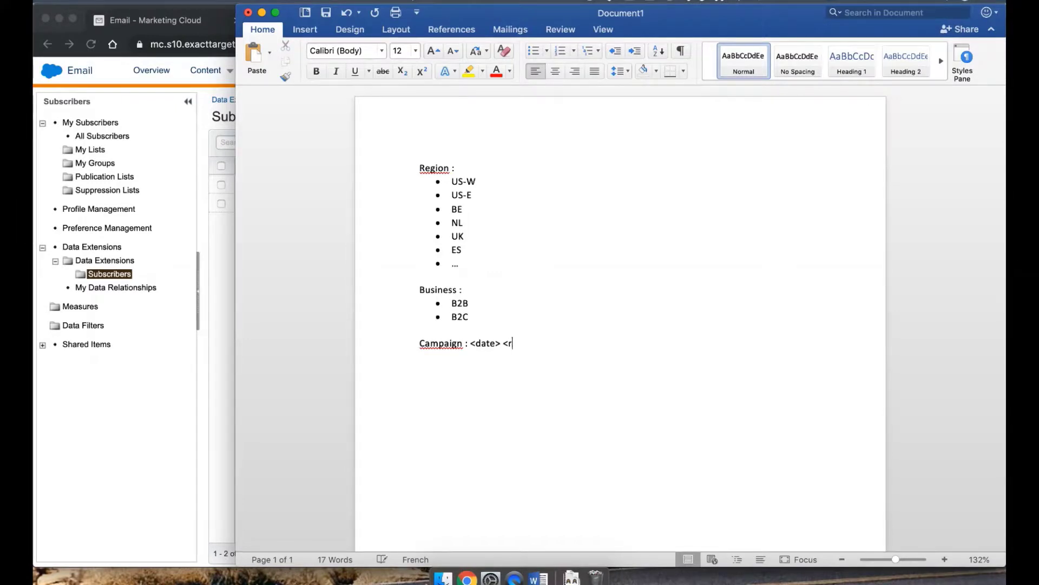
type("ness> <")
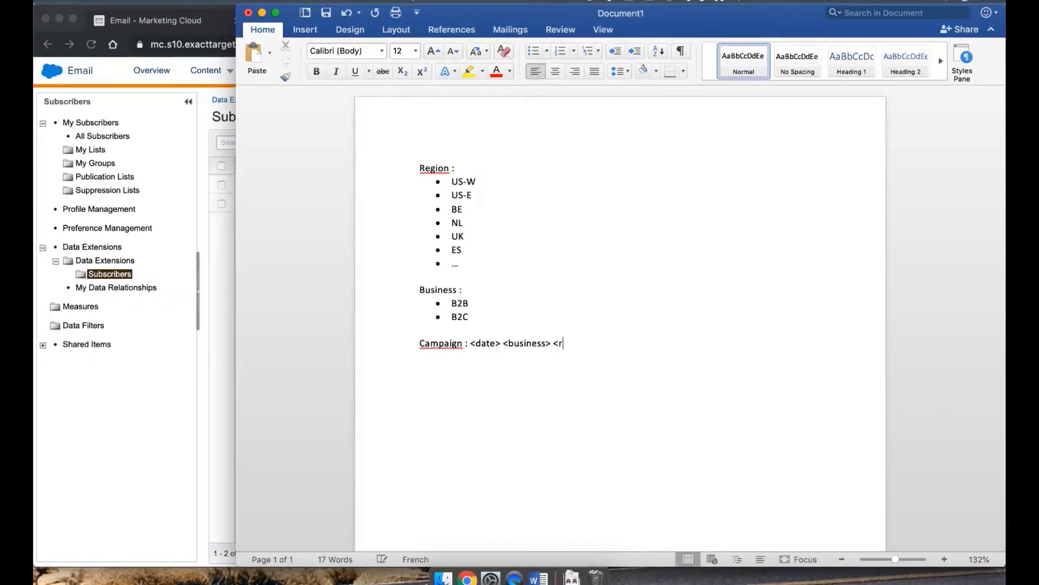
type("egion>")
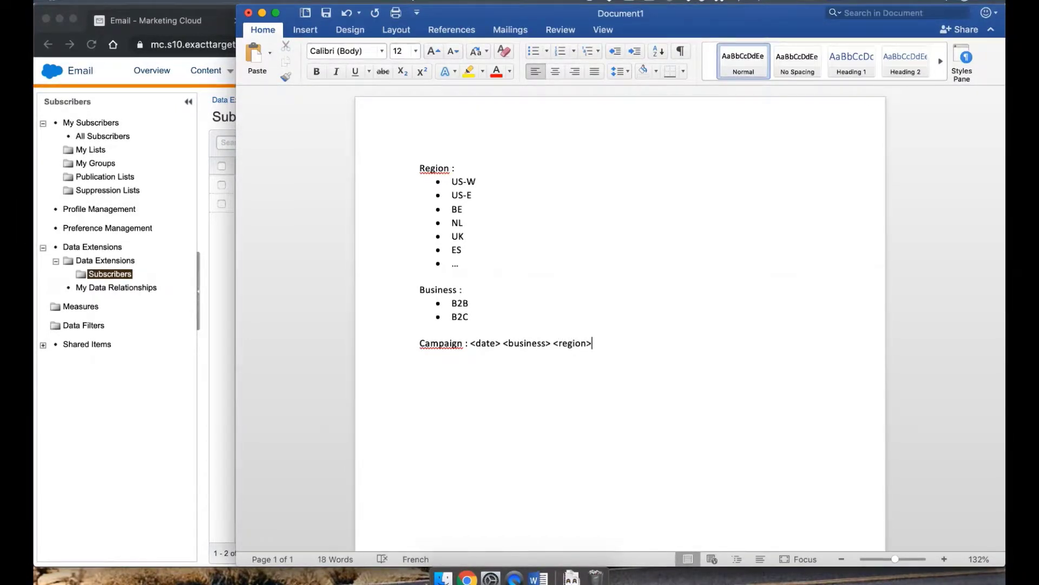
key("Return")
key("Return")
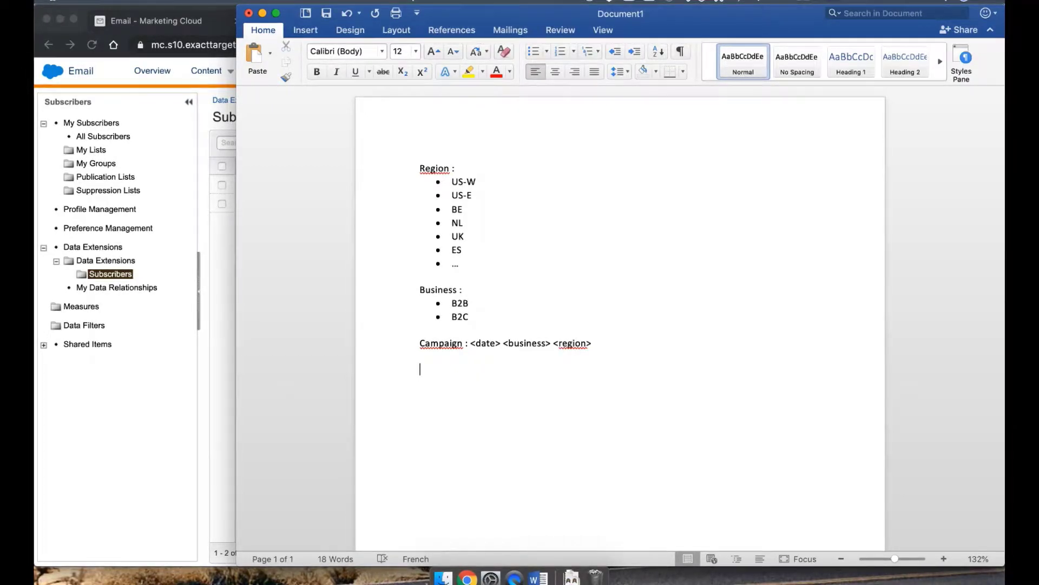
Type the example name '20191020 B2C US-W Loyalty Program' under the Campaign pattern
type("2019")
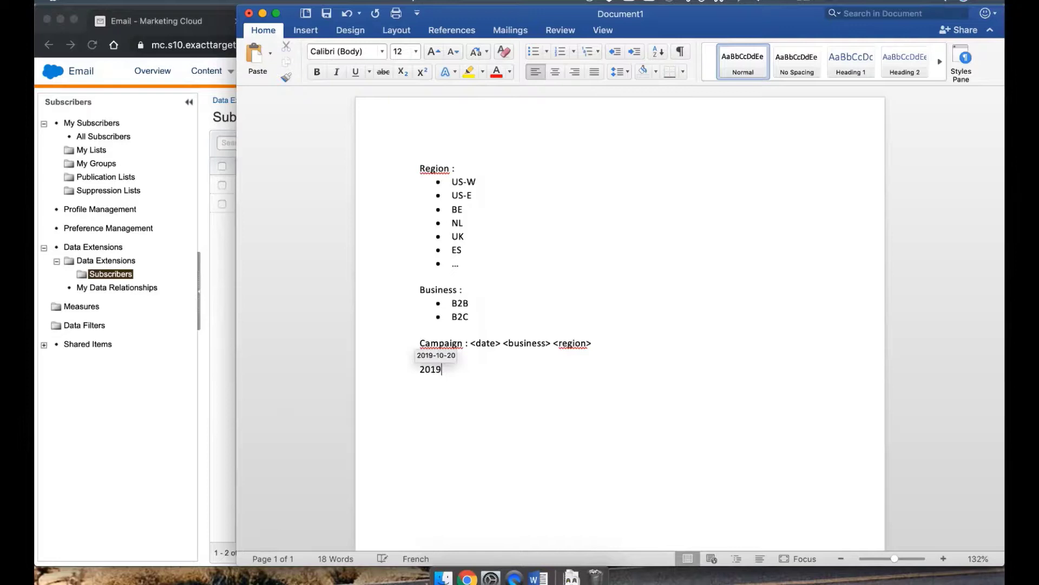
type("10")
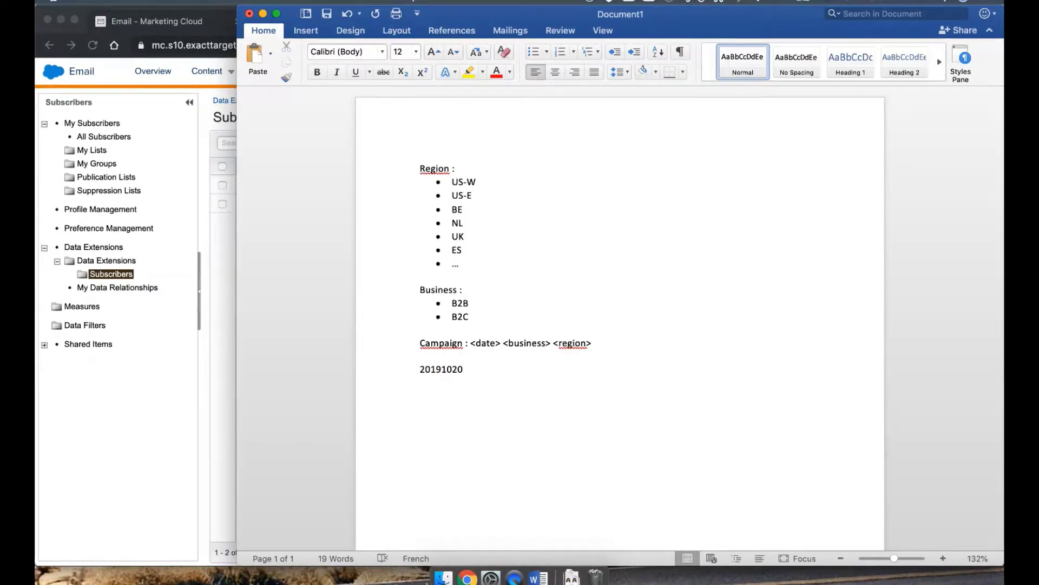
type("20 B2C ")
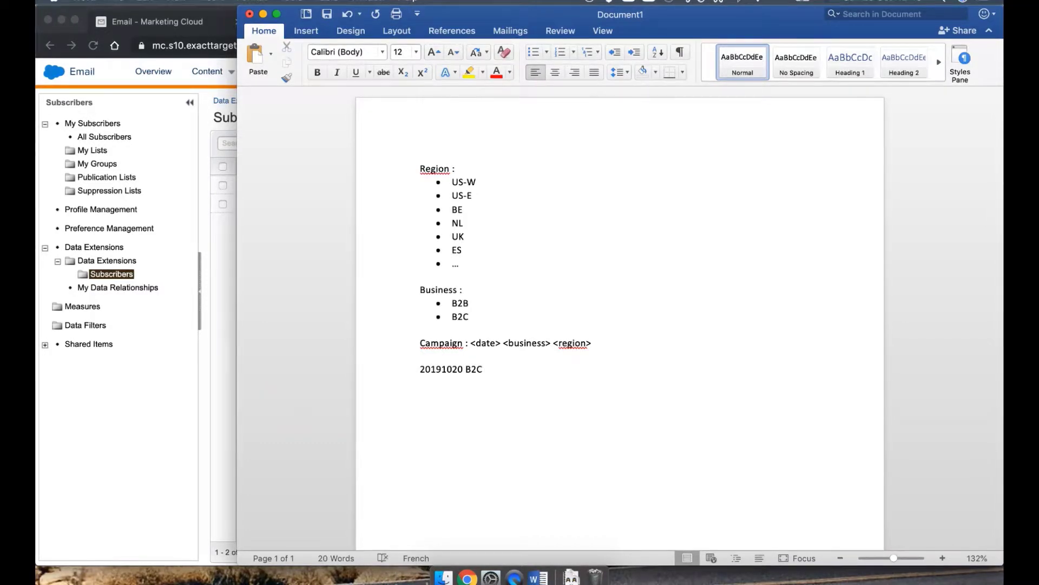
type("US-W")
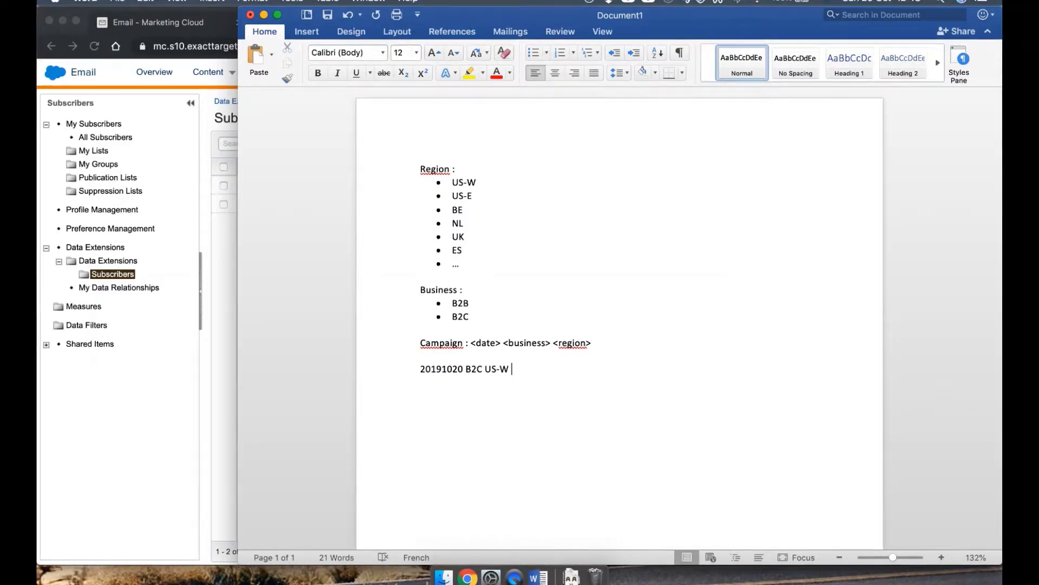
type("Loyalty")
key("BackSpace")
key("BackSpace")
key("BackSpace")
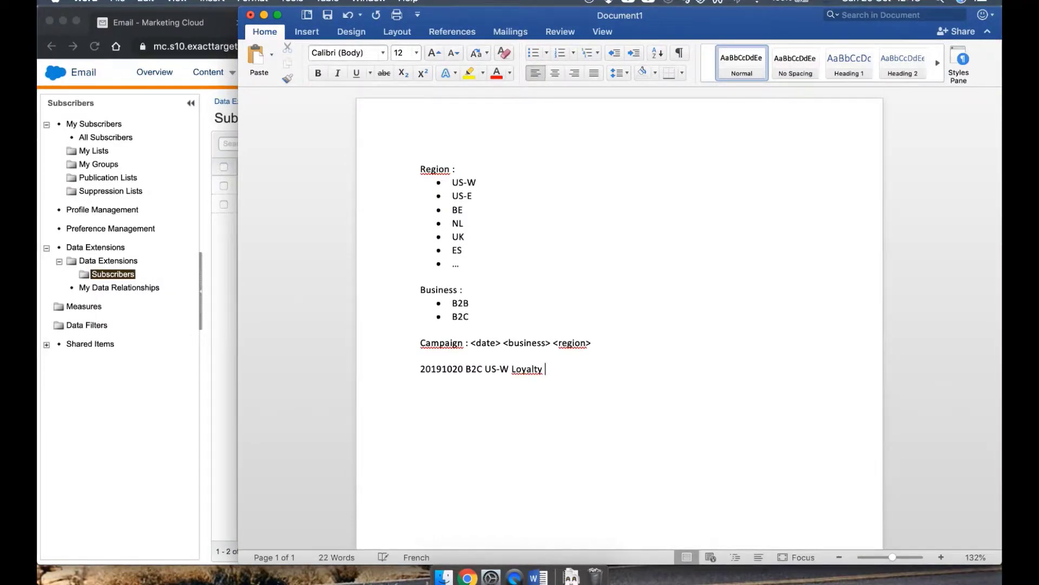
type("ty Program")
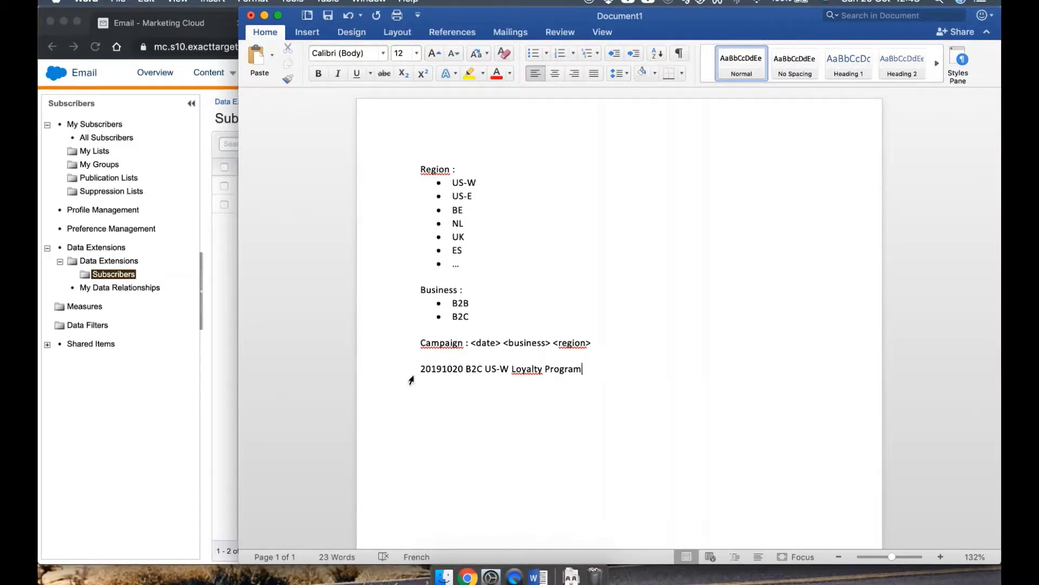
triple_click(428, 370)
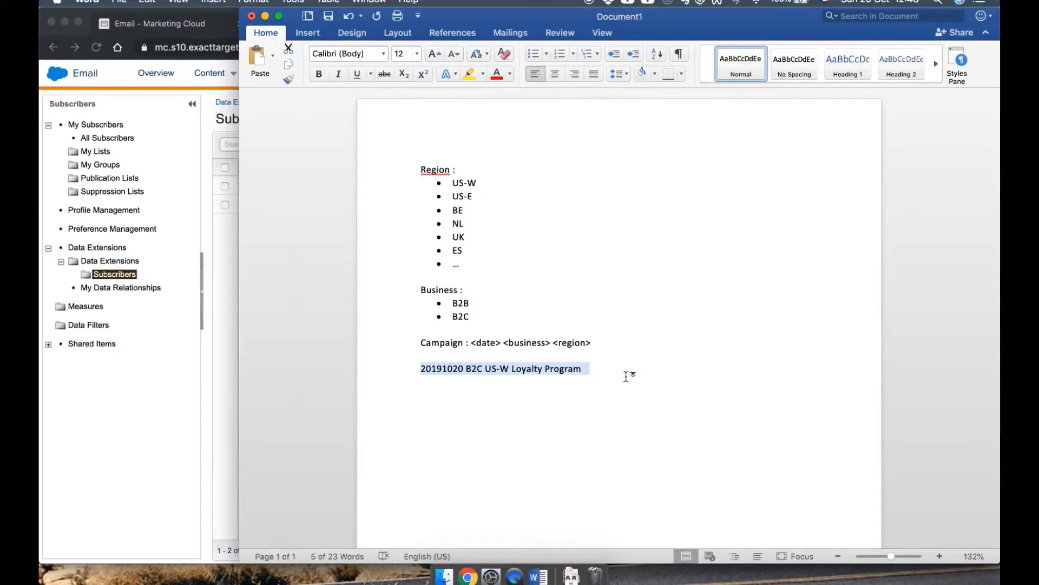
left_click(626, 375)
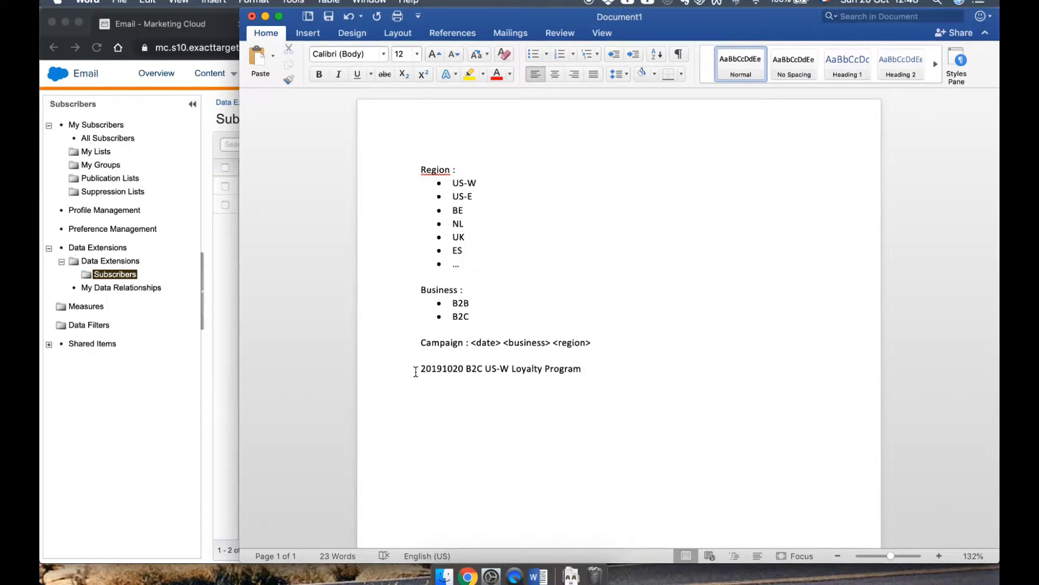
In Marketing Cloud, create a 'Campaigns' folder under Data Extensions
left_click(171, 390)
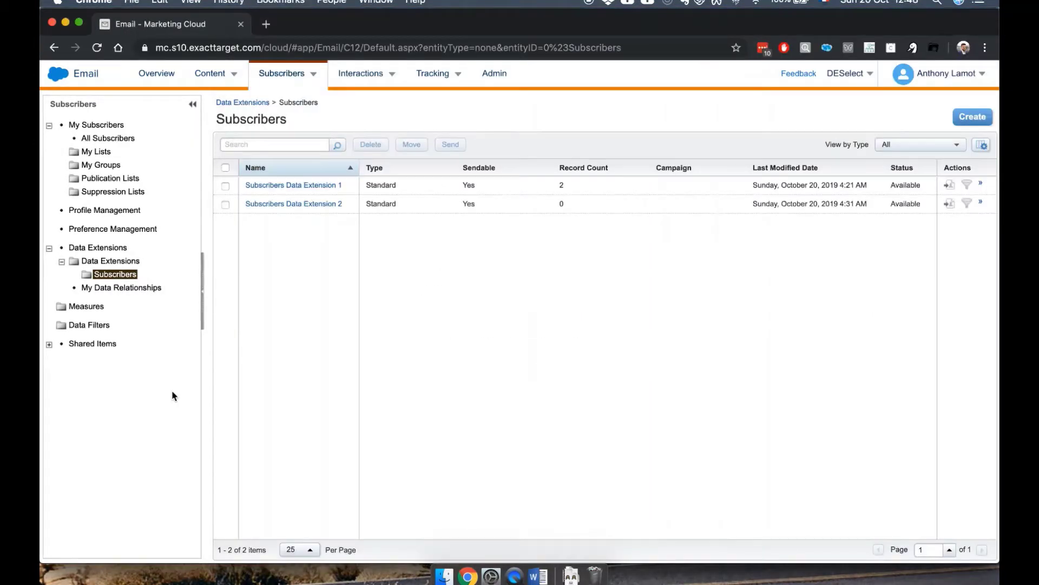
left_click(120, 262)
right_click(120, 262)
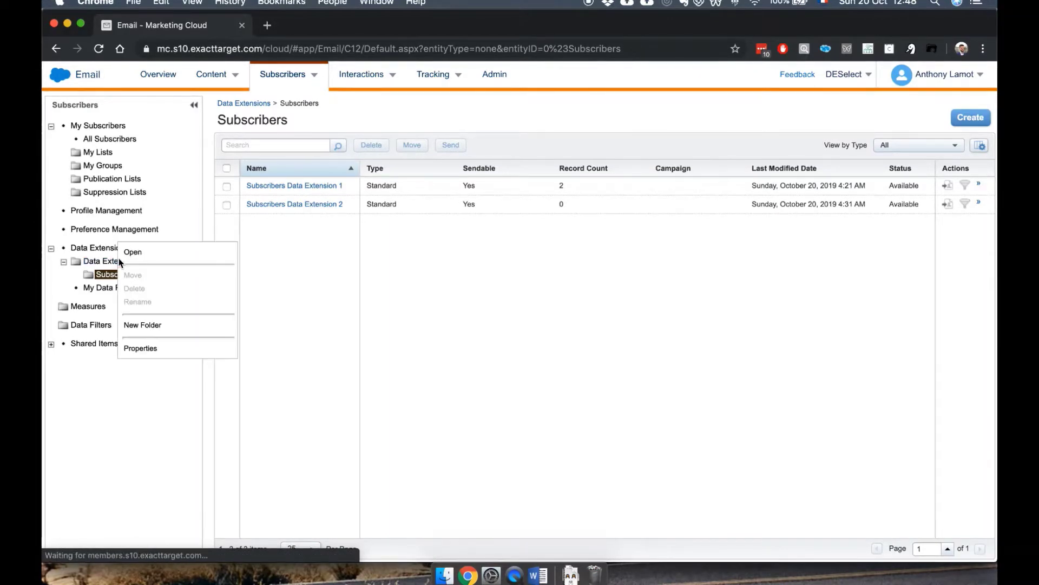
left_click(140, 328)
type("Campaigns")
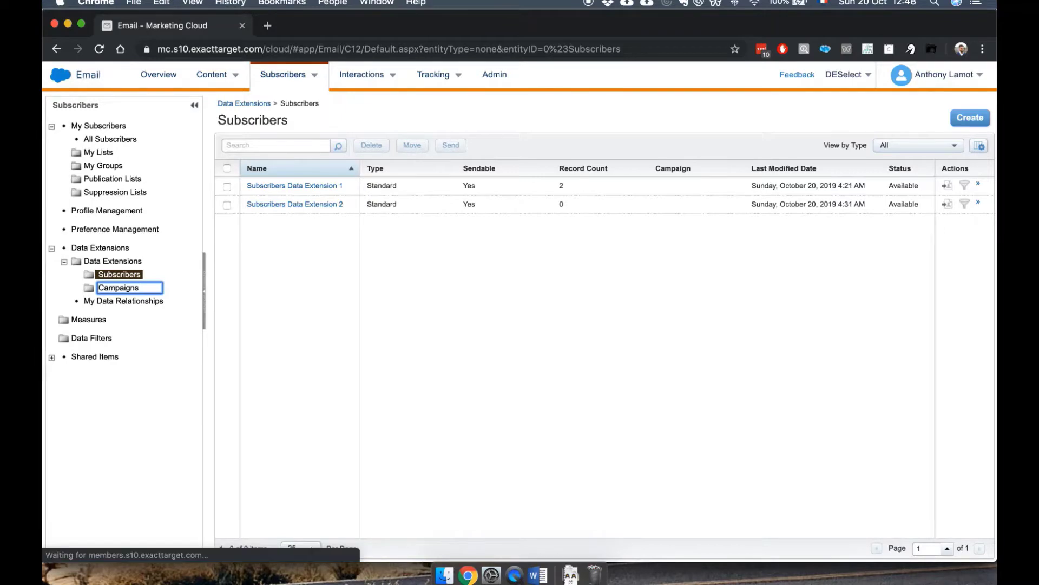
key("Return")
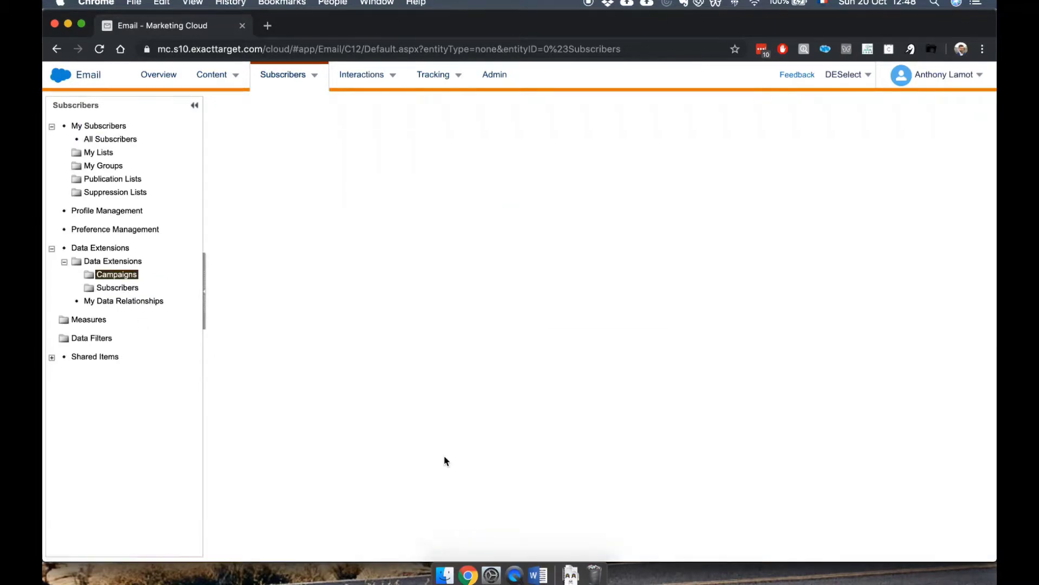
Select the example campaign name line in Word, then return to the empty Campaigns page
key("super+Tab")
left_click_drag(414, 371, 608, 371)
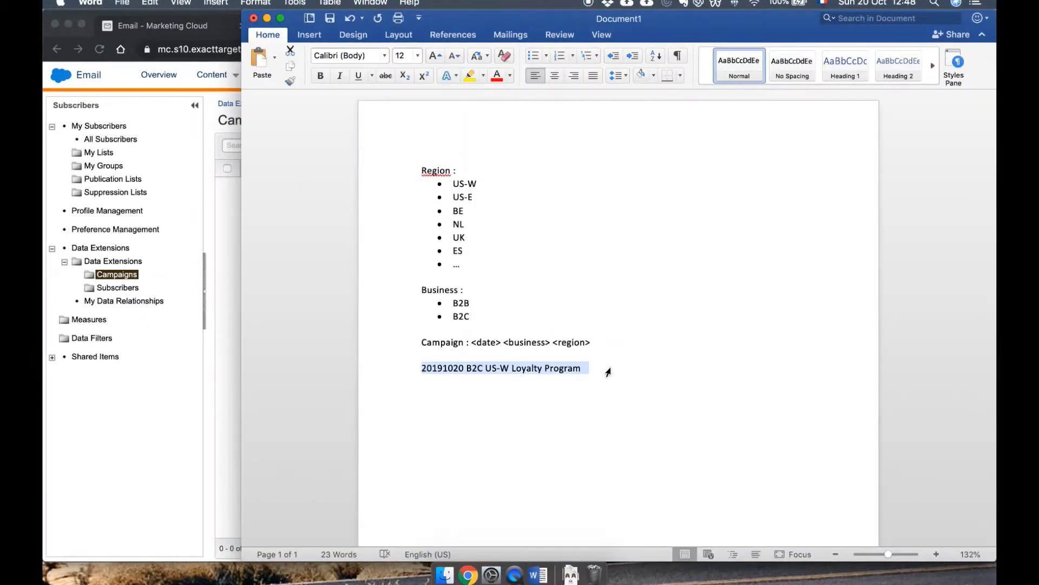
left_click(174, 459)
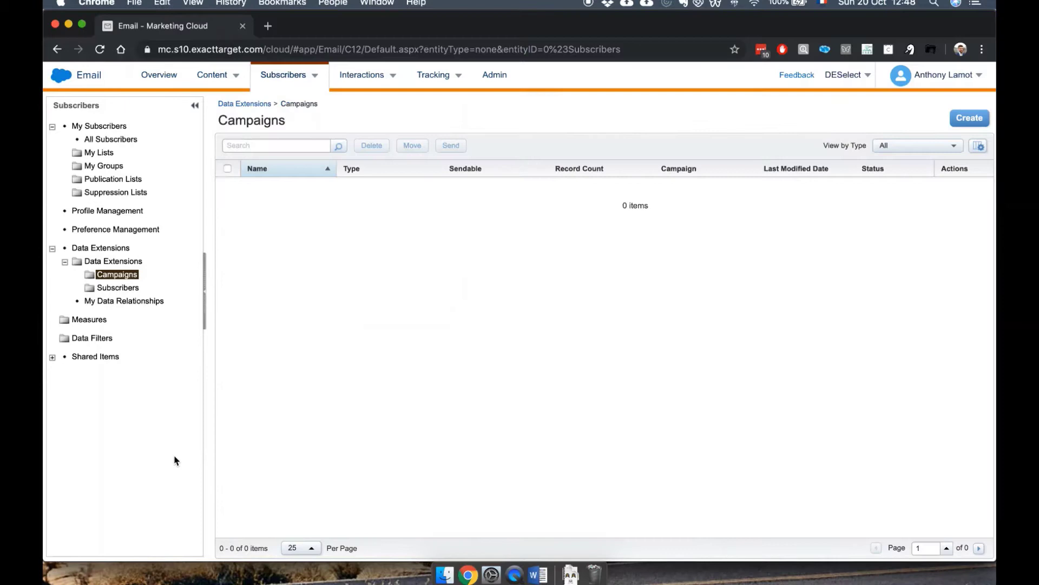
key("super+Tab")
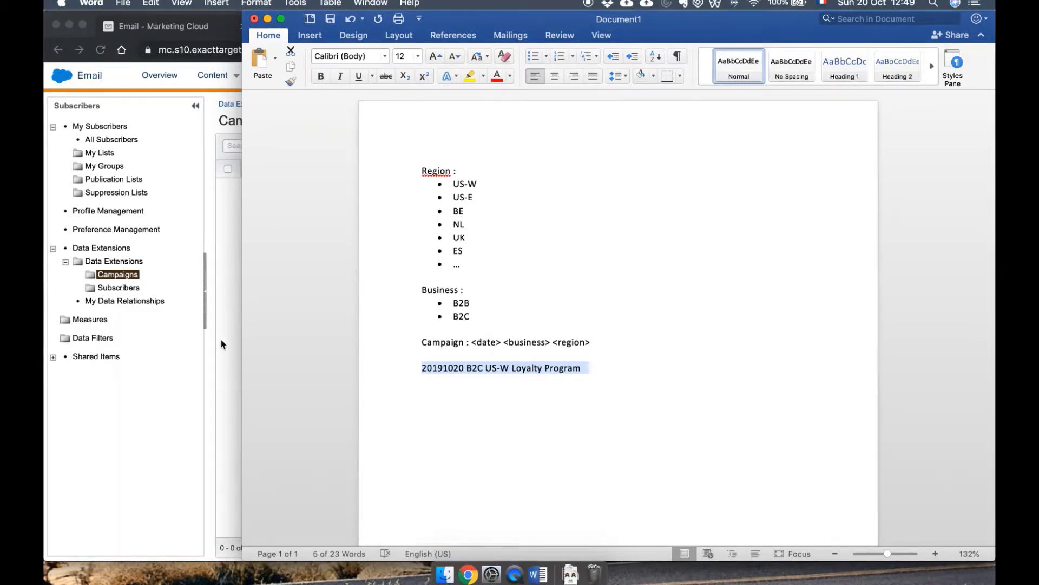
left_click(149, 462)
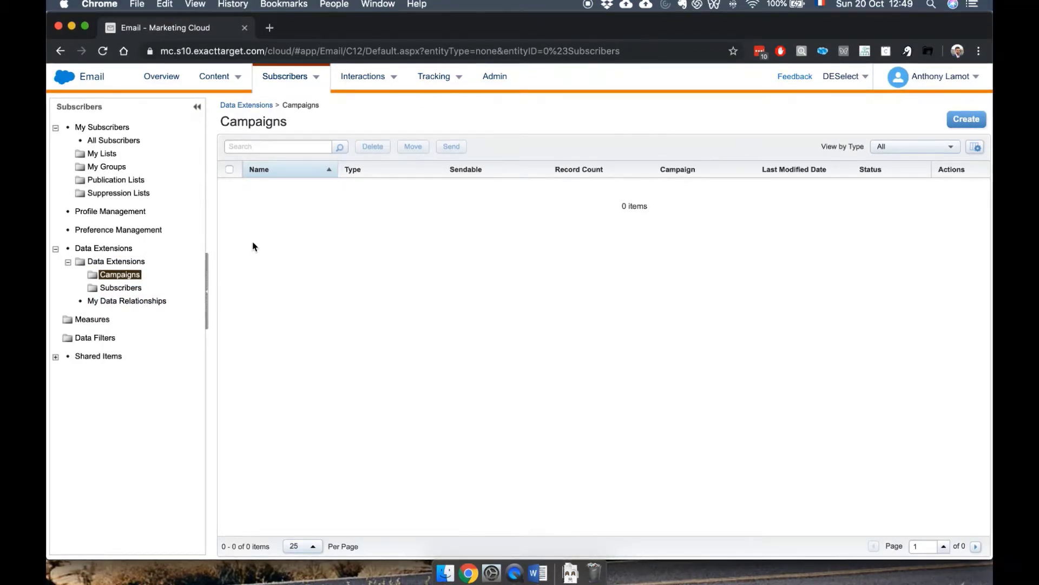
Go to Audience Builder > Contact Builder and show its list of data extensions
mouse_move(70, 80)
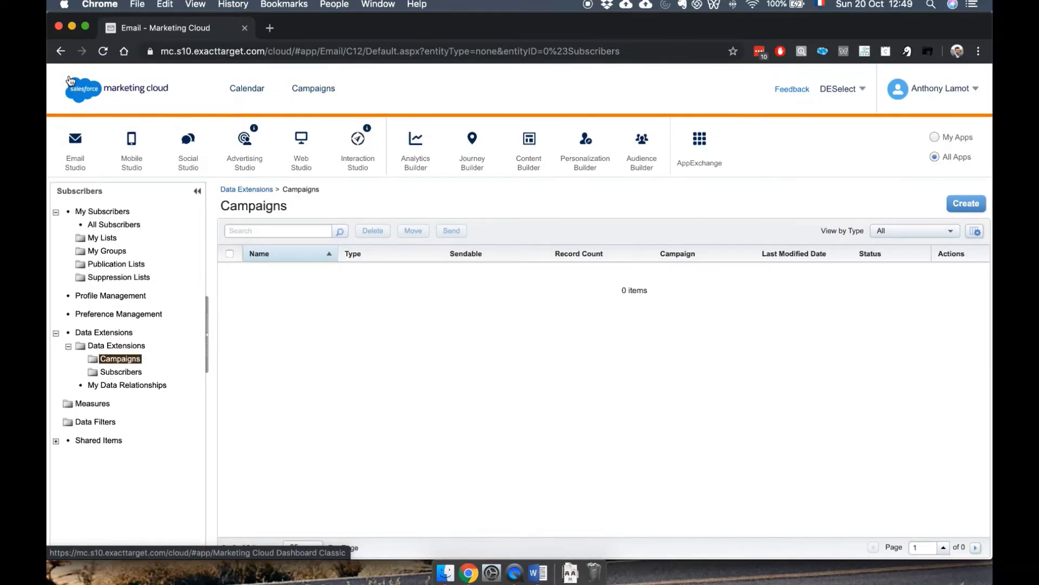
mouse_move(662, 153)
left_click(660, 191)
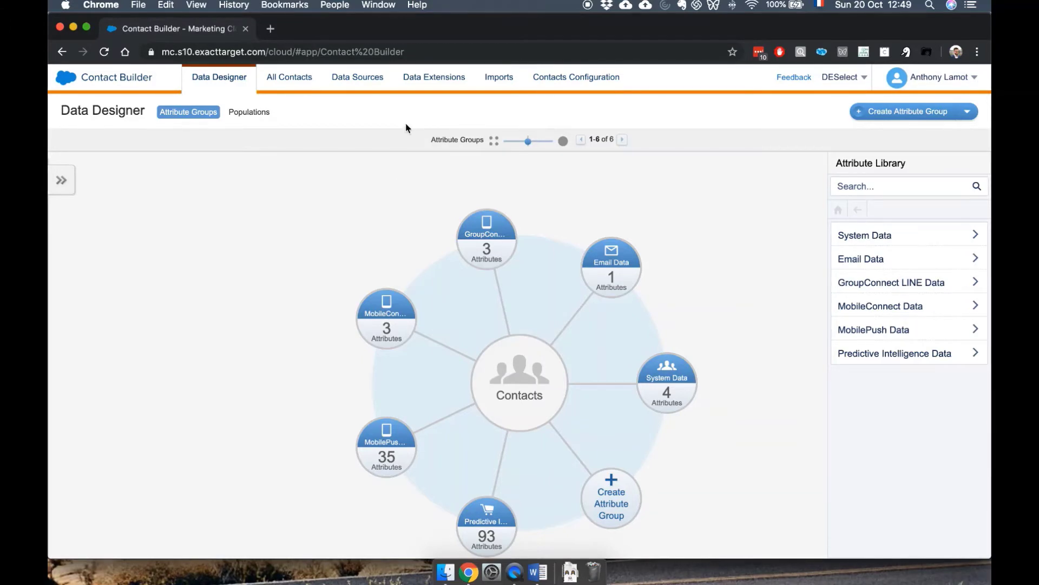
left_click(427, 82)
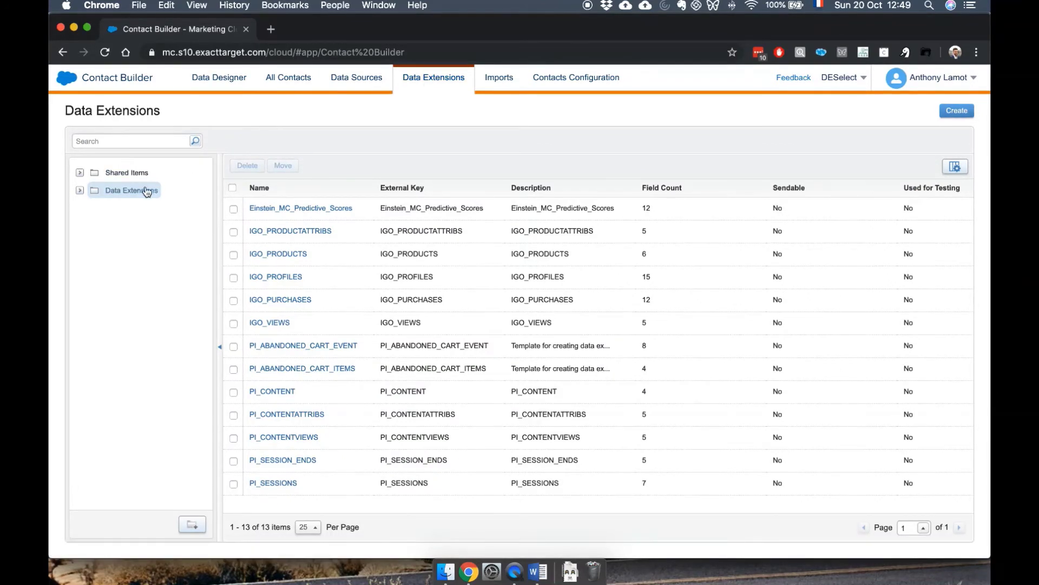
Expand the Data Extensions folder to reveal the Subscribers and Campaigns subfolders
right_click(138, 190)
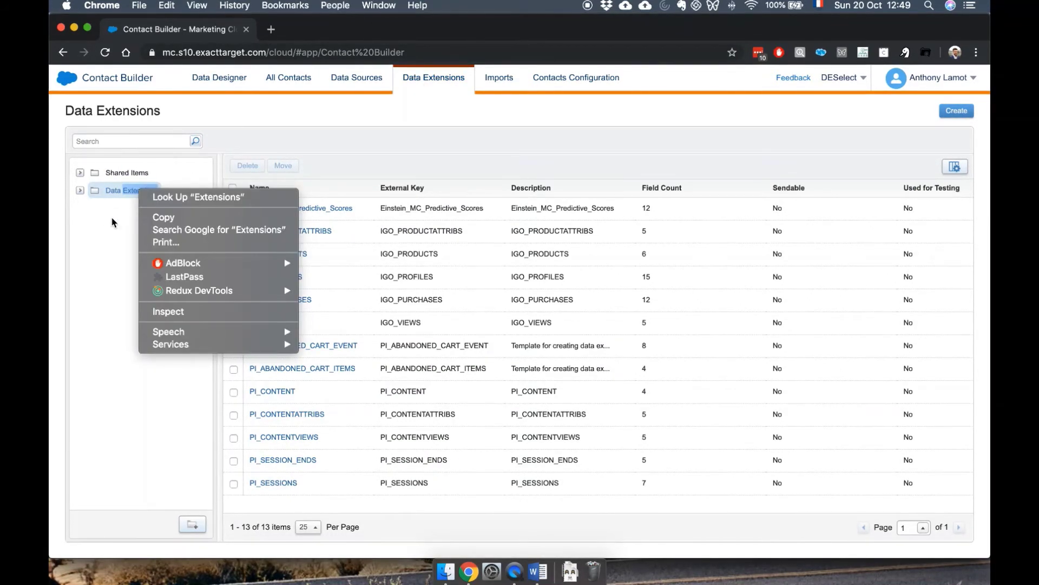
left_click(115, 215)
right_click(121, 190)
left_click(99, 222)
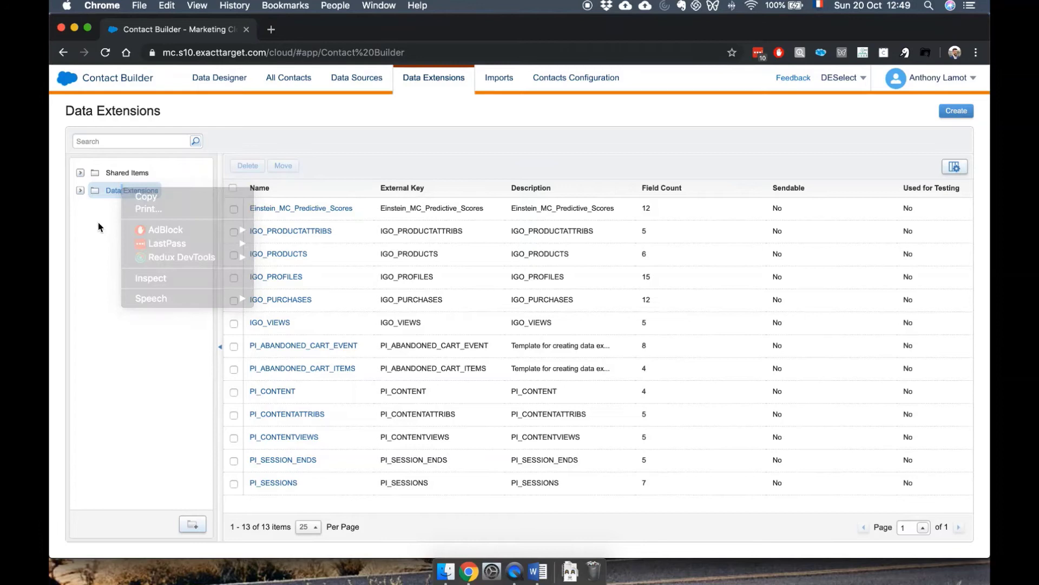
right_click(128, 192)
left_click(124, 193)
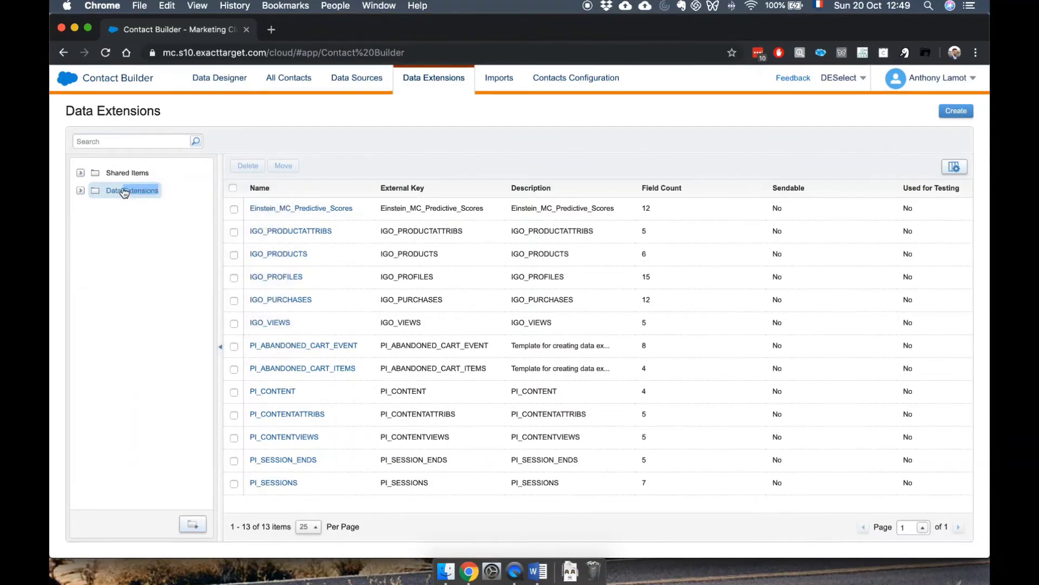
left_click(81, 191)
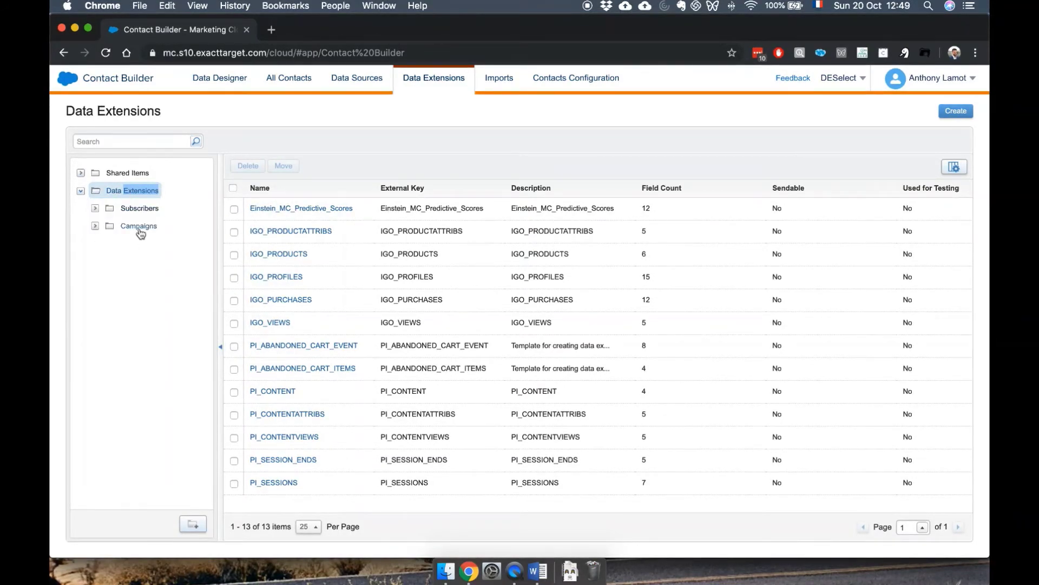
right_click(139, 210)
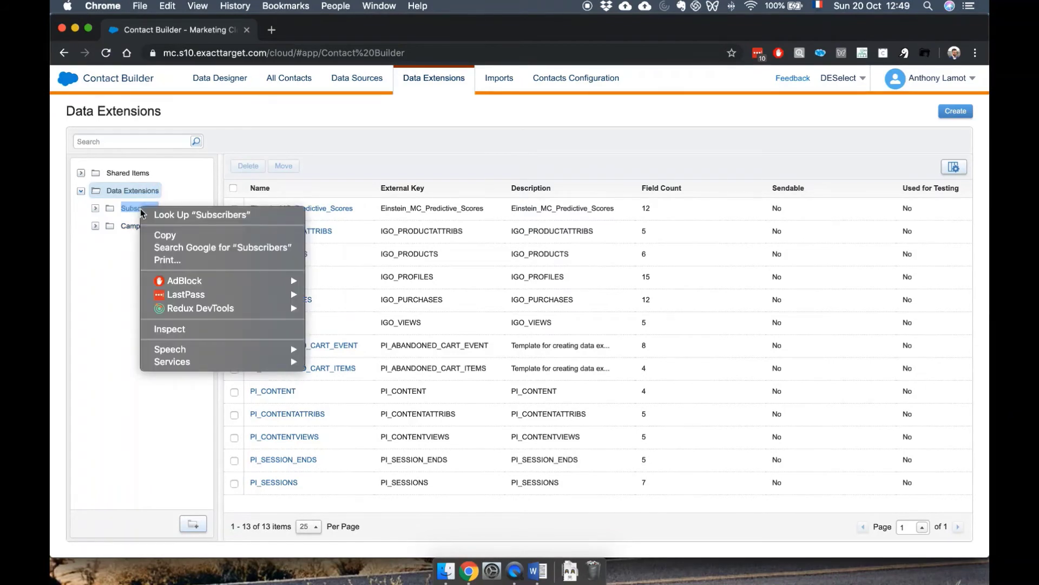
left_click(124, 254)
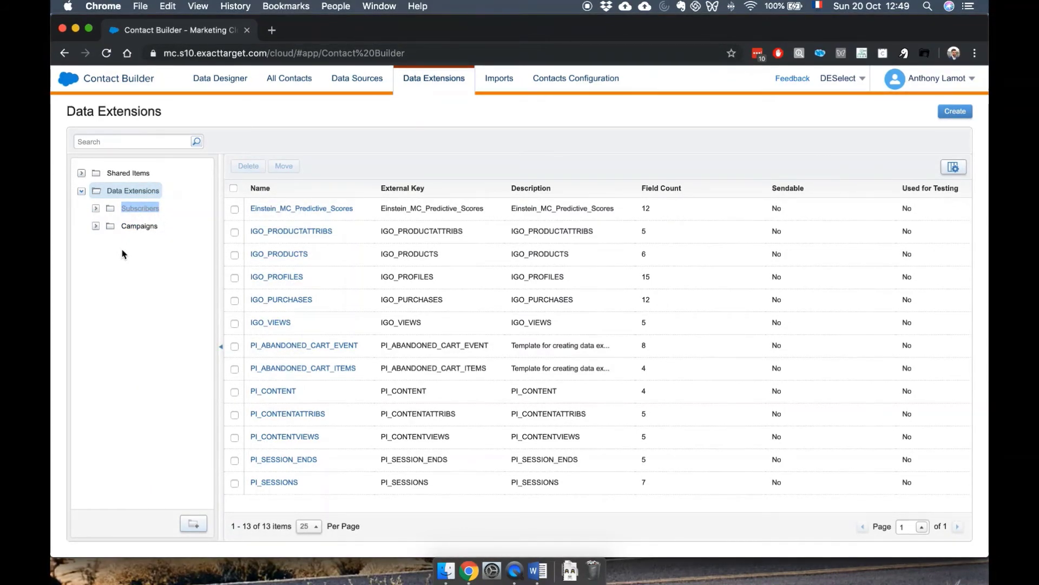
left_click(124, 254)
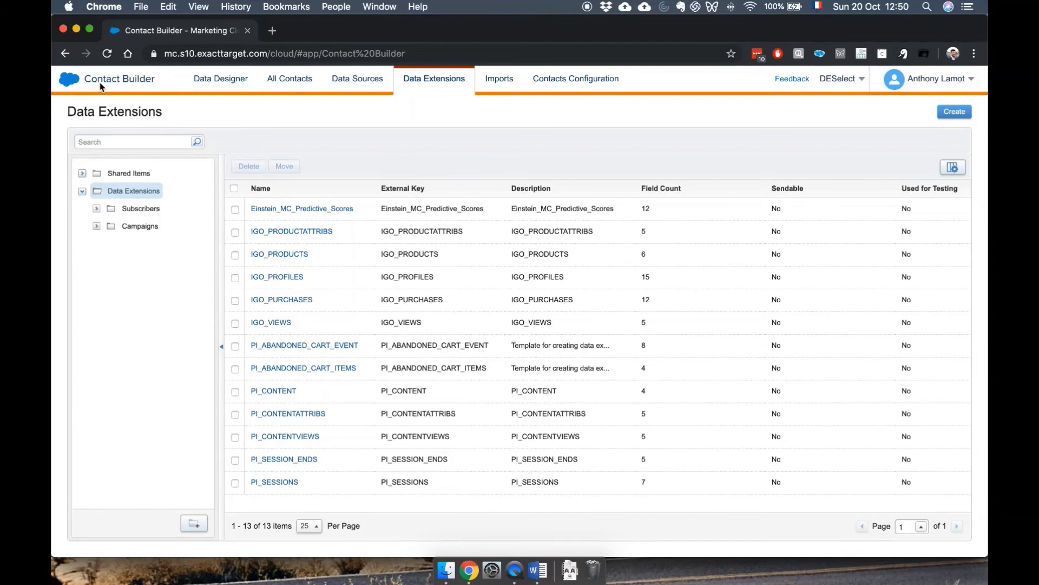
mouse_move(71, 87)
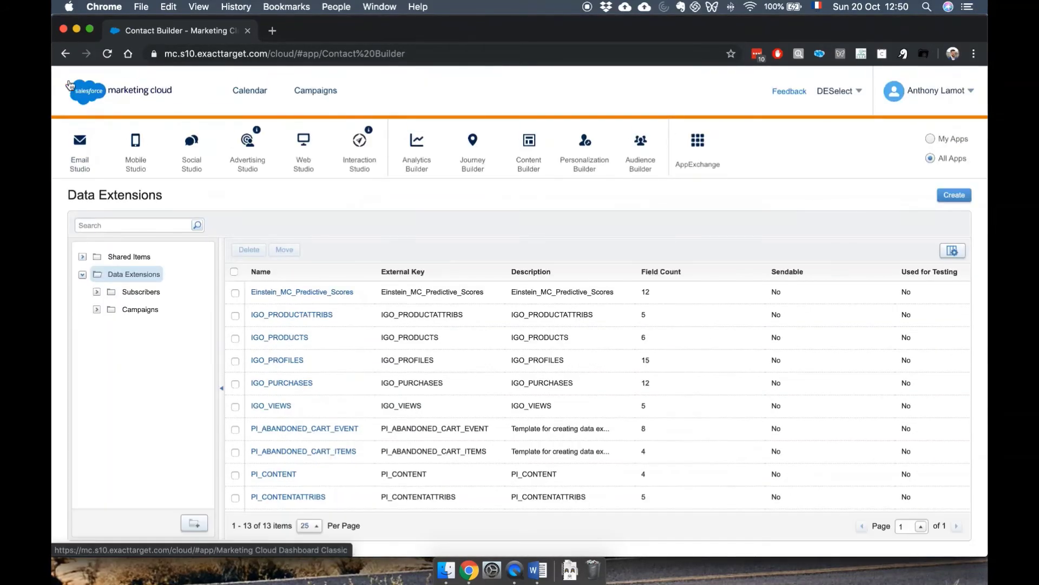
mouse_move(81, 149)
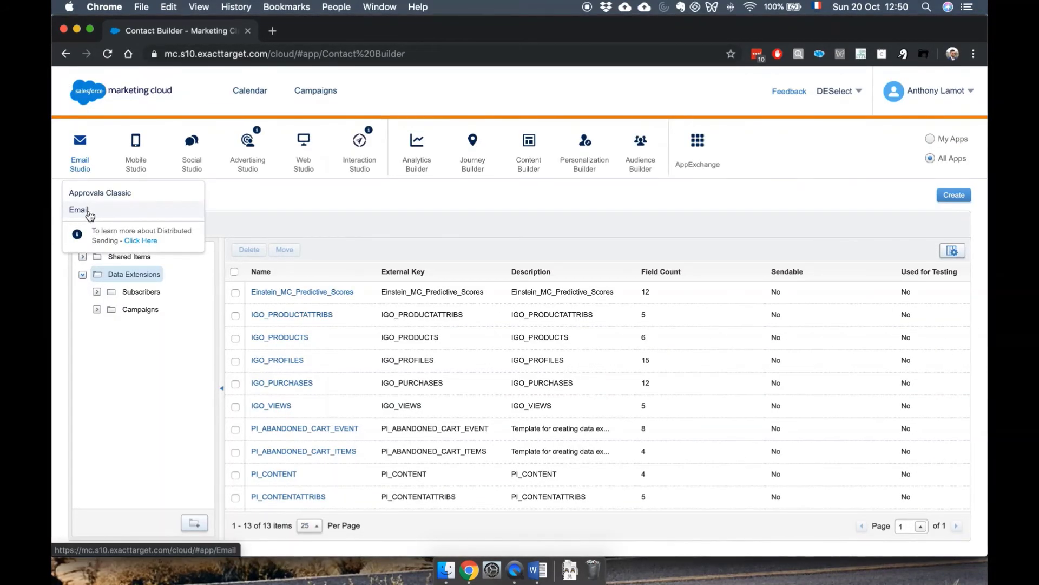